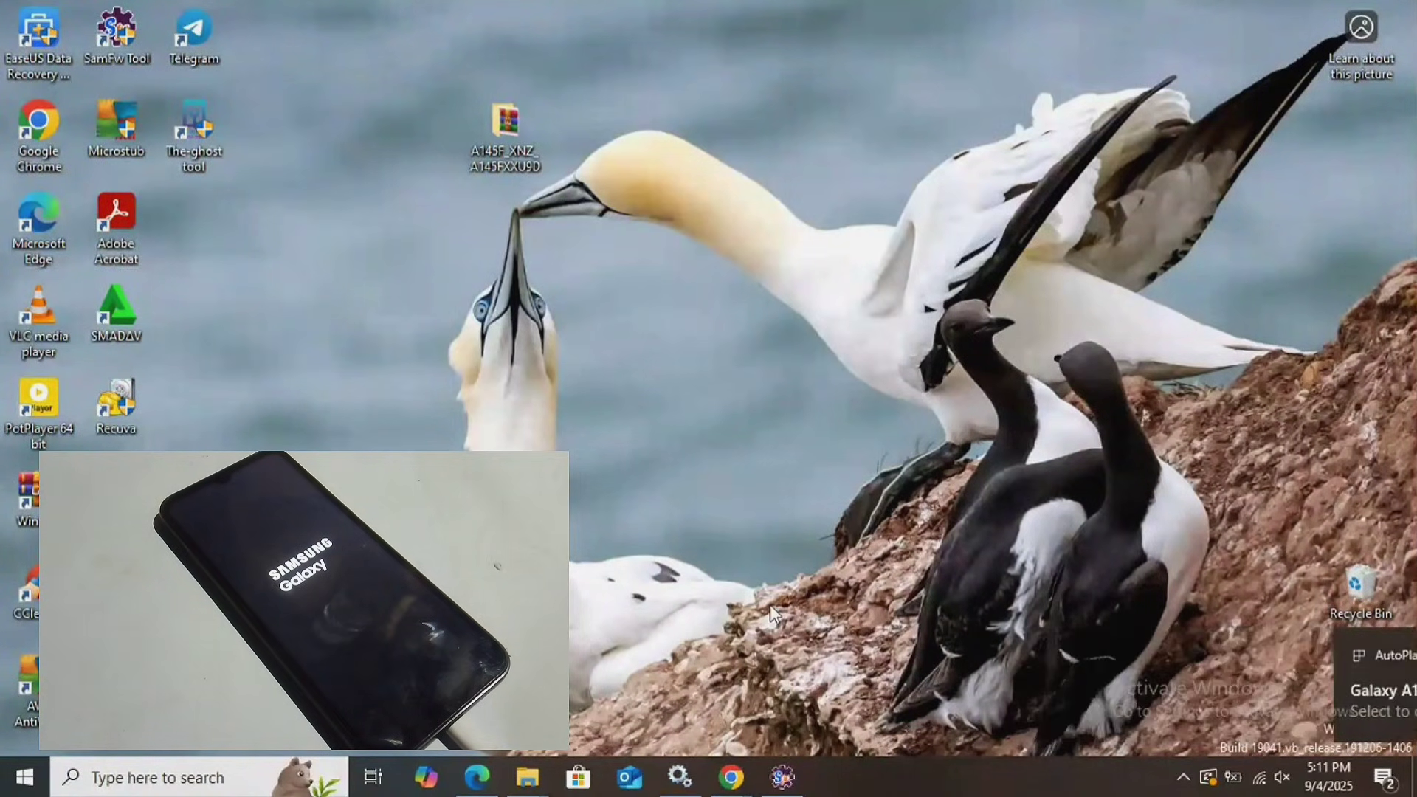
# Step: Read the phone's info over MTP: SM-A145F, CSC XNZ, A145FXXU4BWK8, Android 14, FRP triggered
pyautogui.click(784, 779)
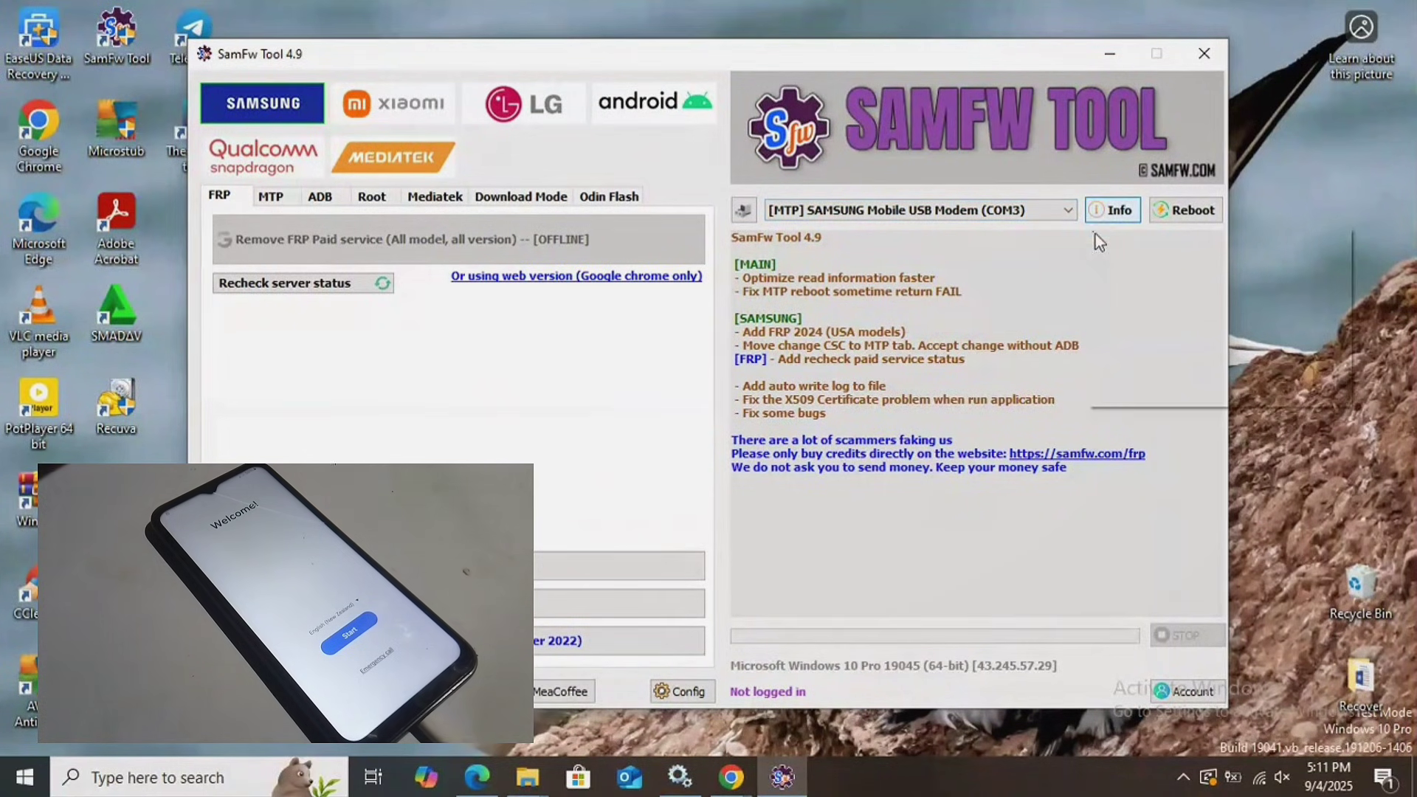
pyautogui.click(1110, 209)
pyautogui.click(1163, 292)
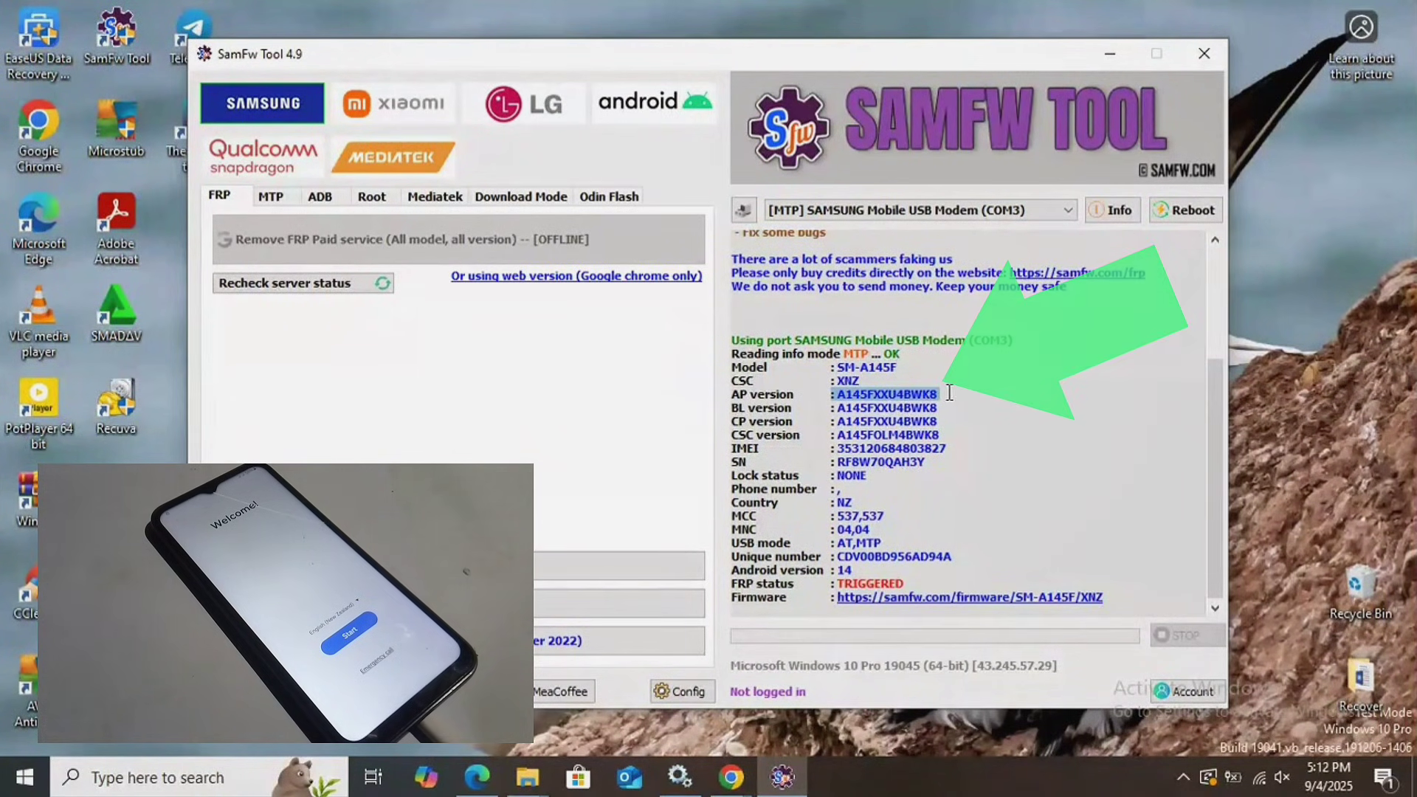
pyautogui.click(795, 410)
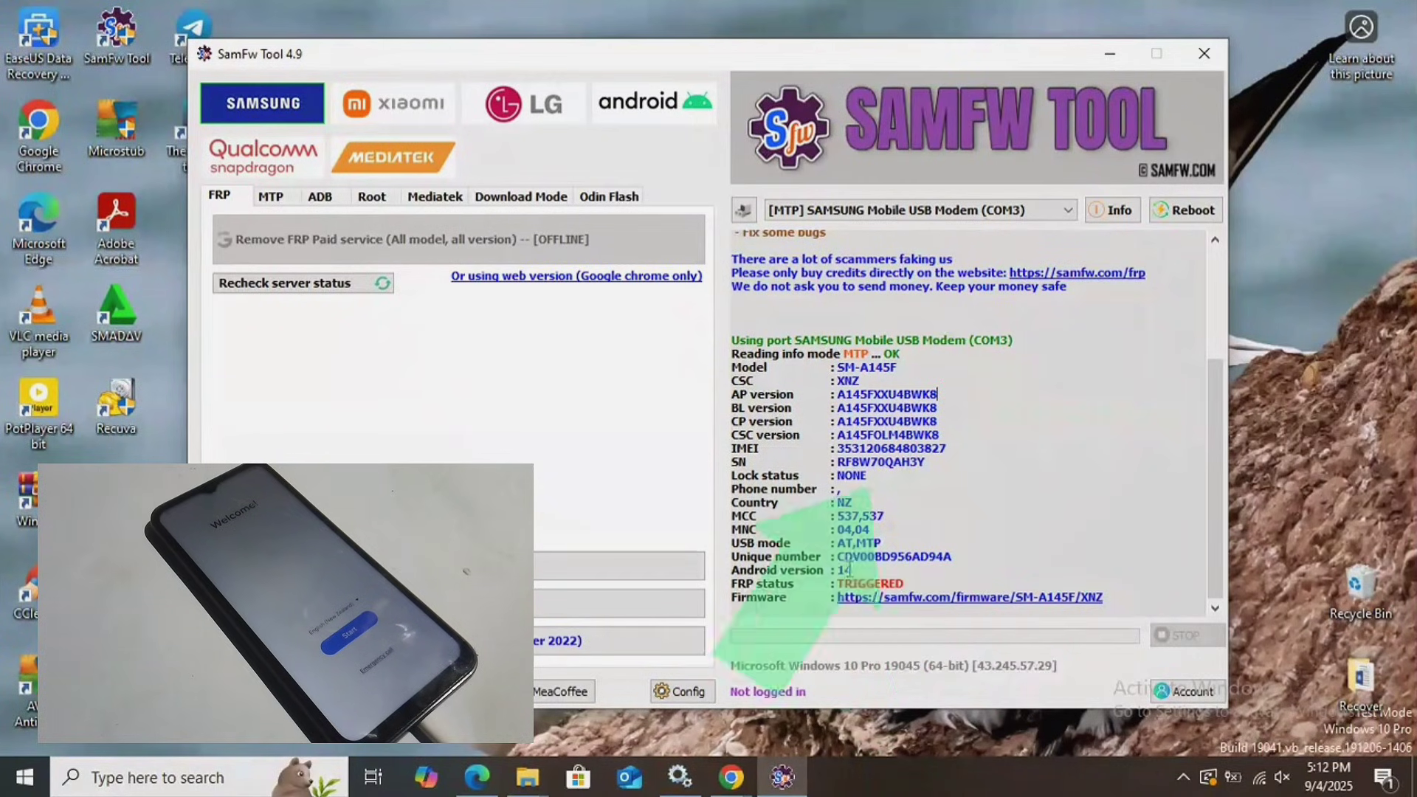
pyautogui.click(849, 570)
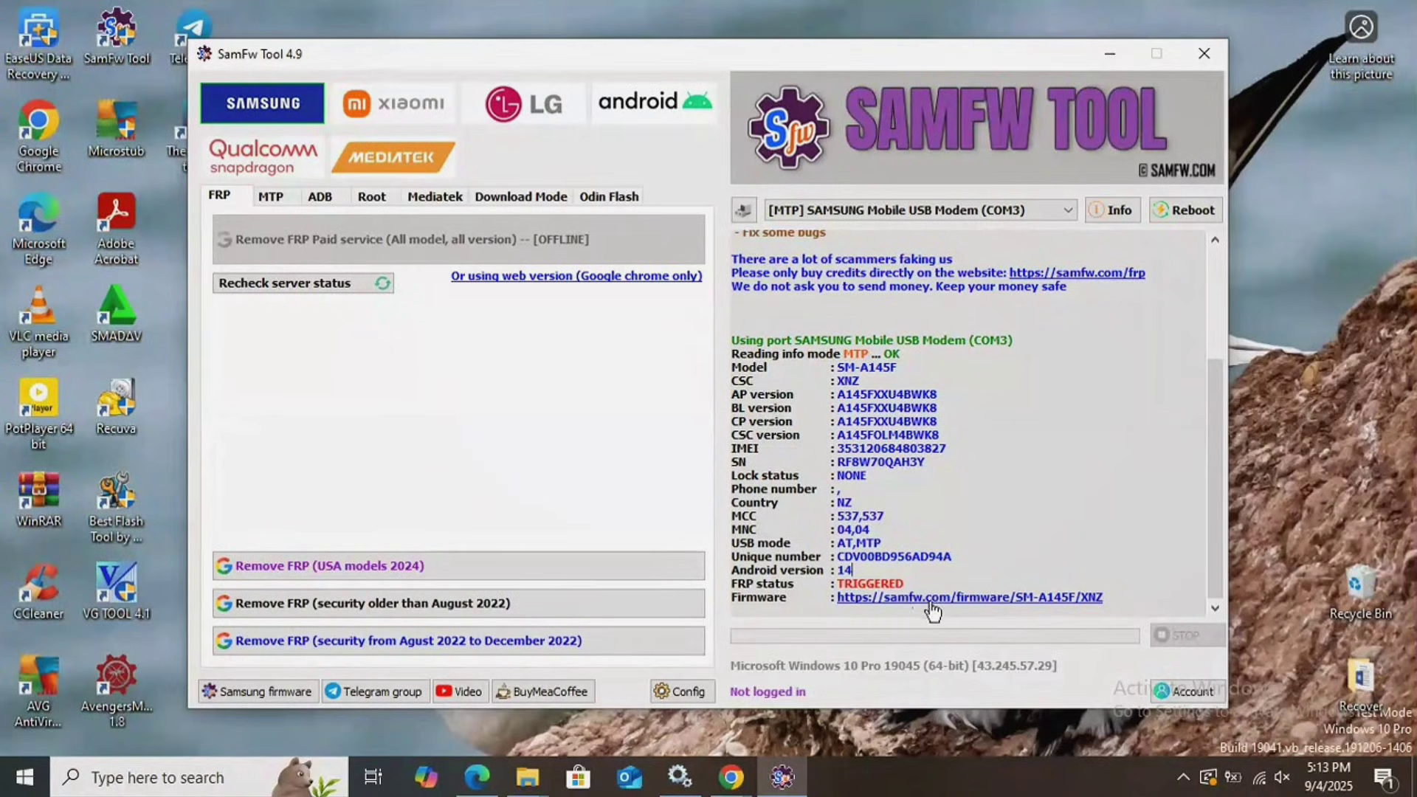
# Step: Browse the SM-A145F XNZ firmware table on samfw.com, comparing builds against SamFw Tool, including page 2
pyautogui.click(933, 603)
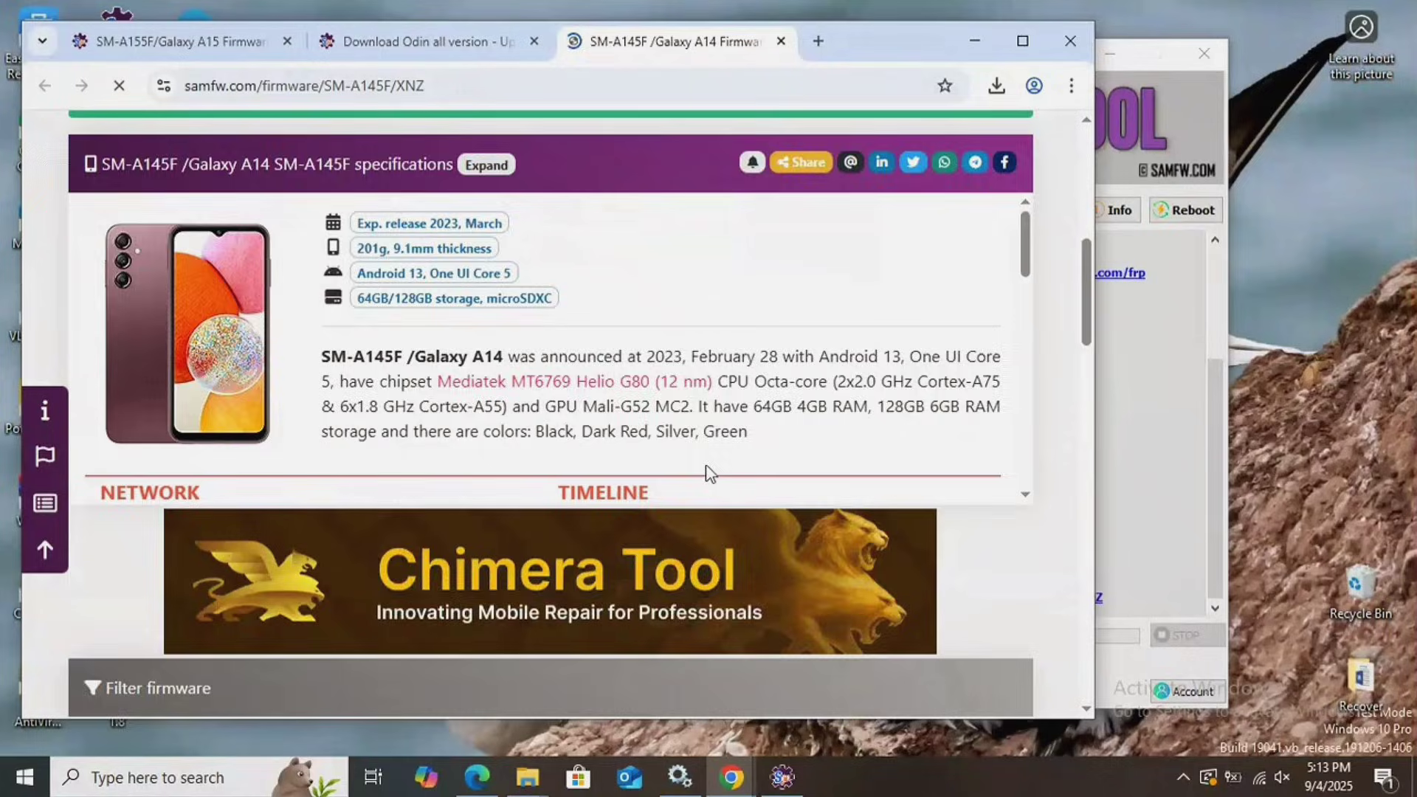
pyautogui.scroll(-5, 709, 475)
pyautogui.scroll(-5, 886, 421)
pyautogui.scroll(-5, 1055, 366)
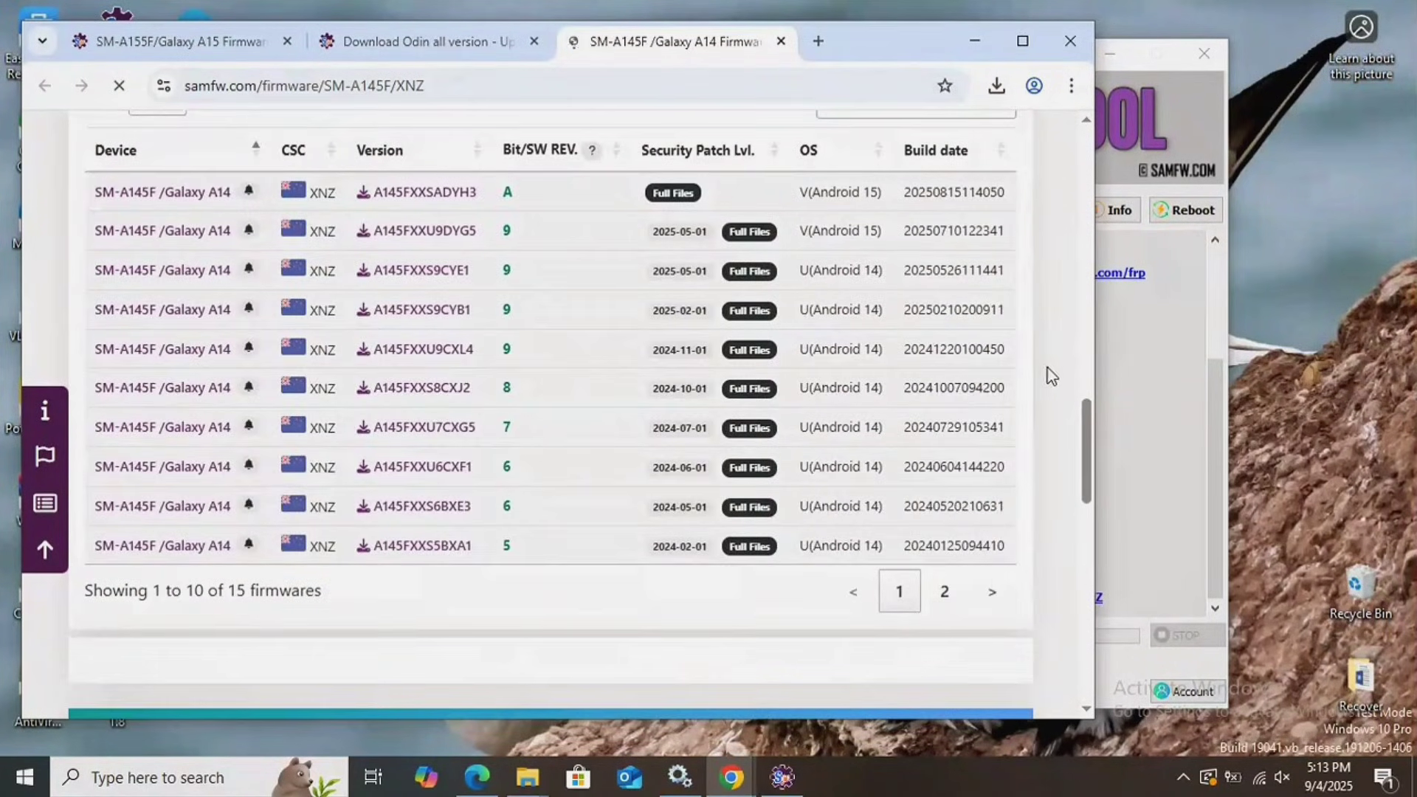
pyautogui.click(1152, 443)
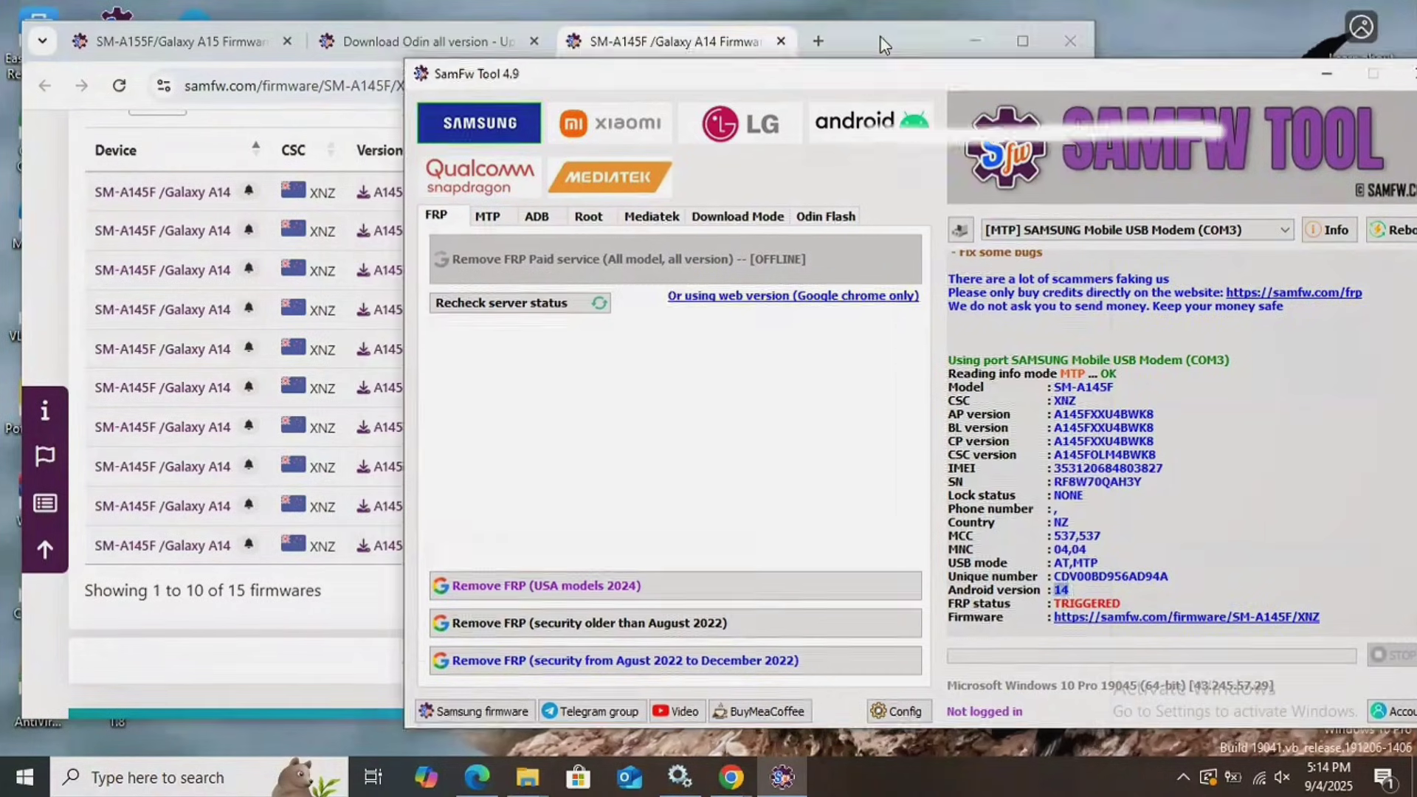
pyautogui.click(843, 84)
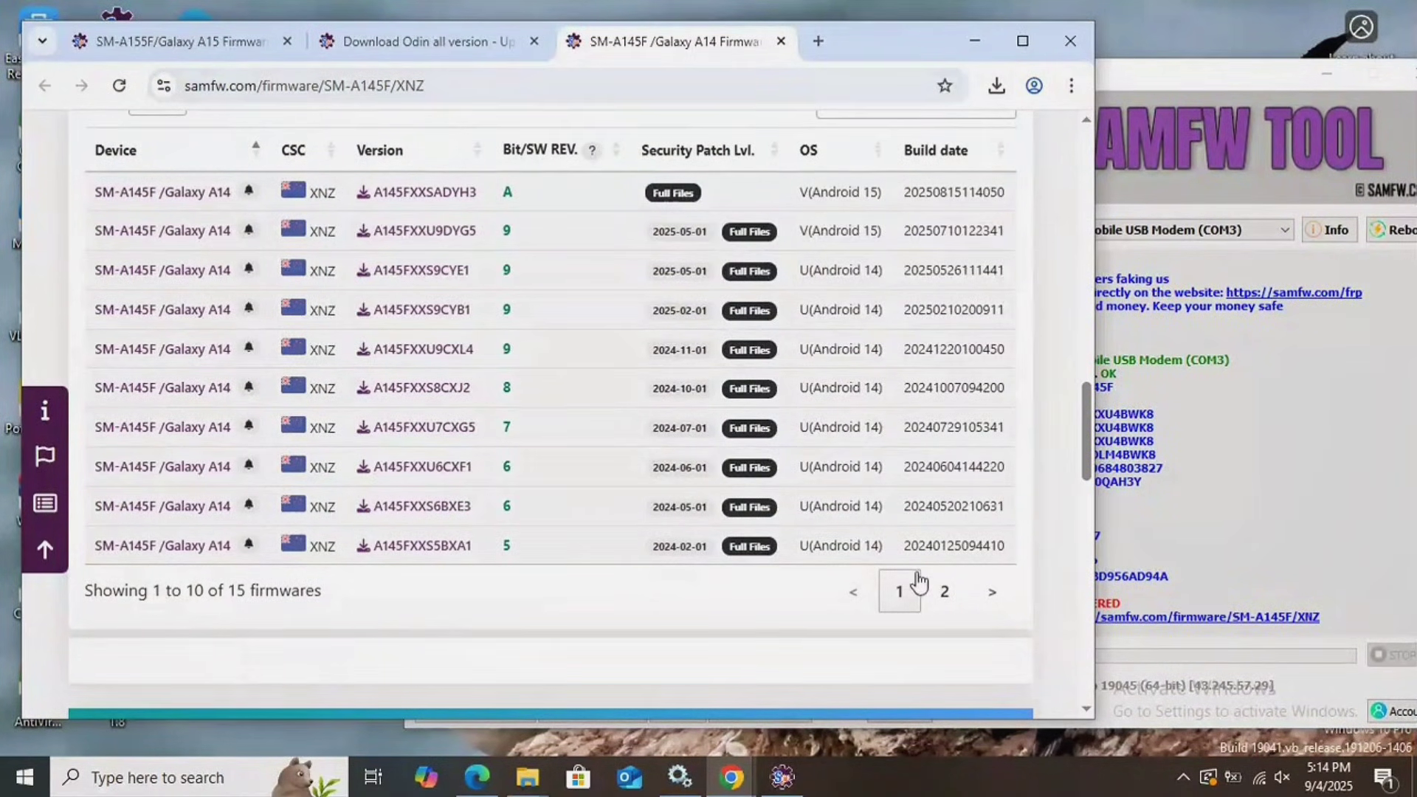
pyautogui.click(944, 592)
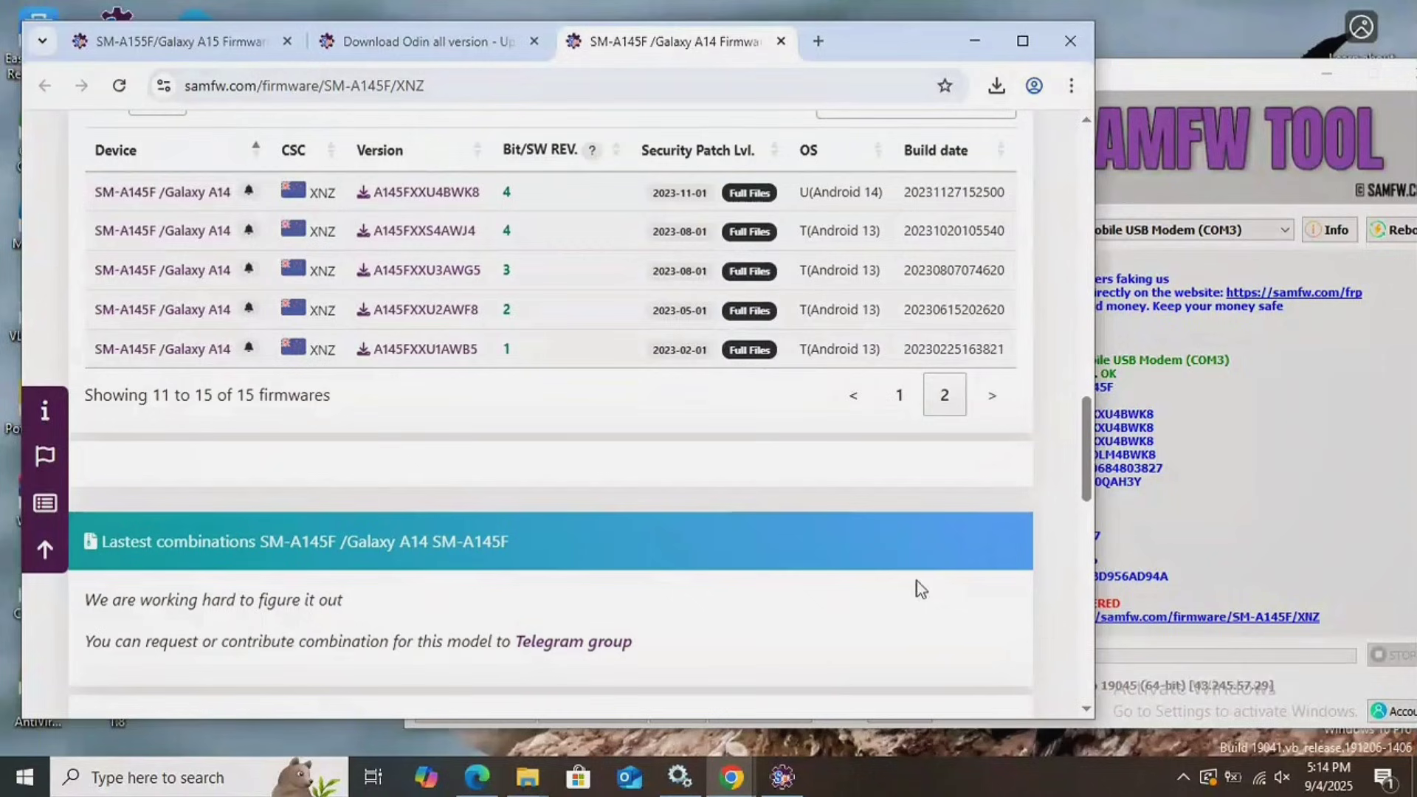
pyautogui.scroll(2, 690, 424)
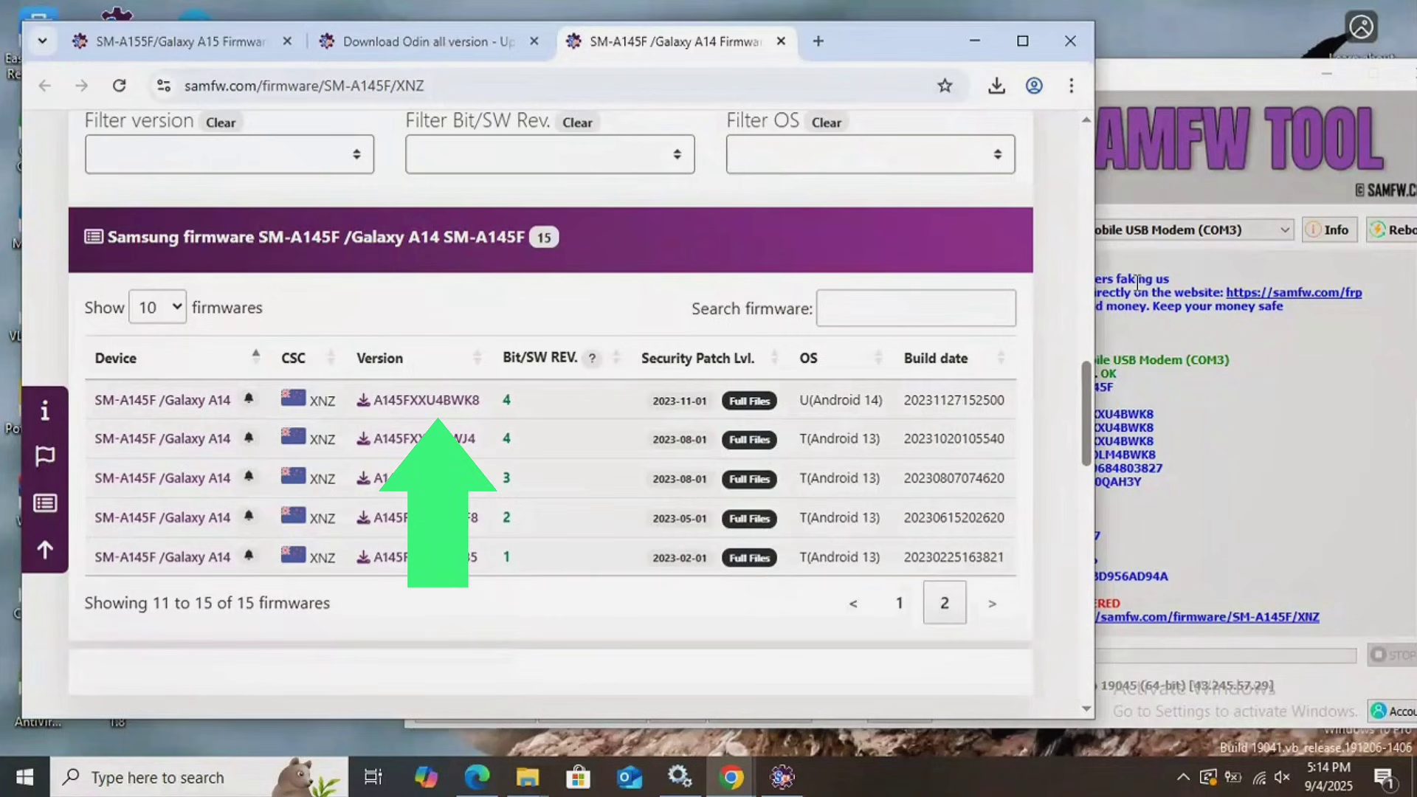
pyautogui.moveTo(1131, 77); pyautogui.dragTo(1307, 53)
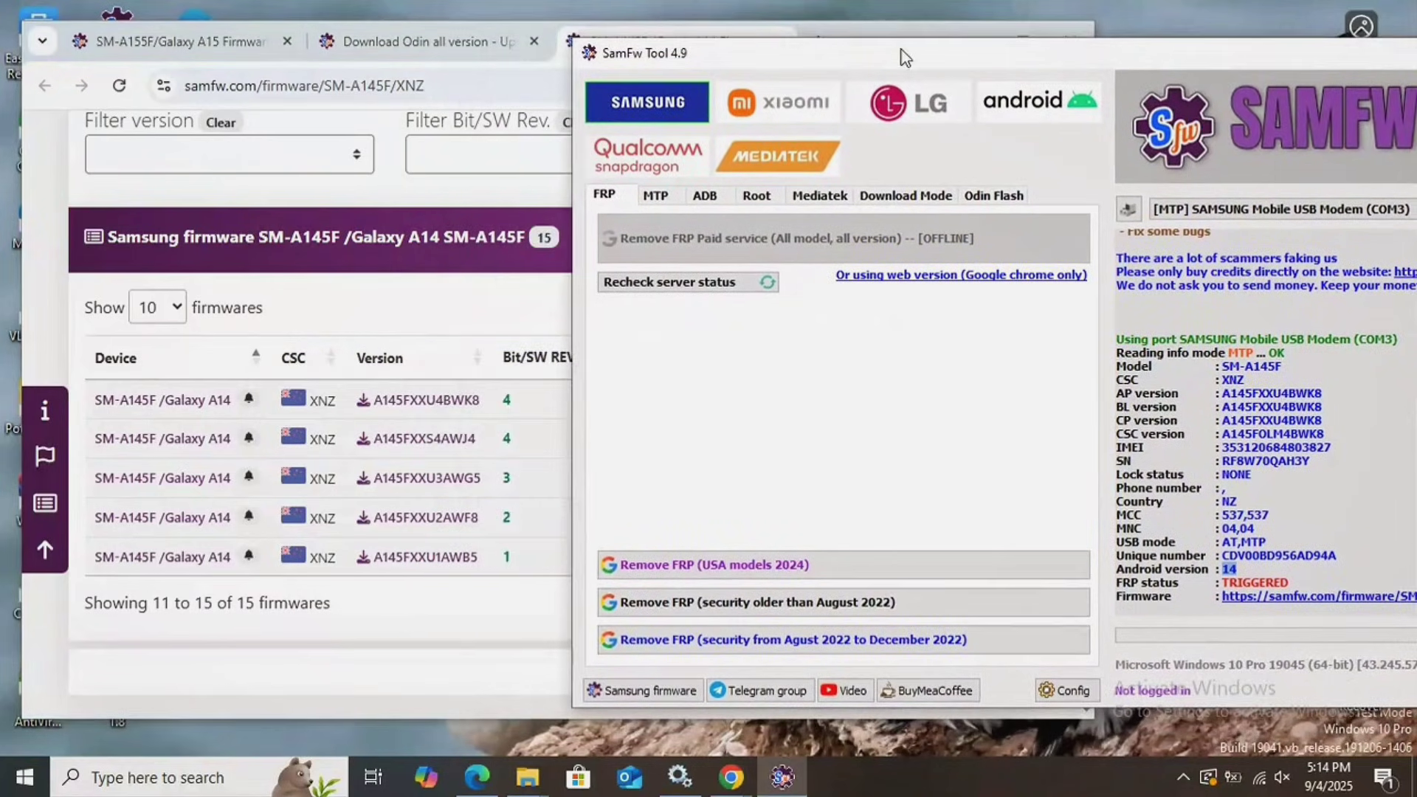
pyautogui.click(918, 25)
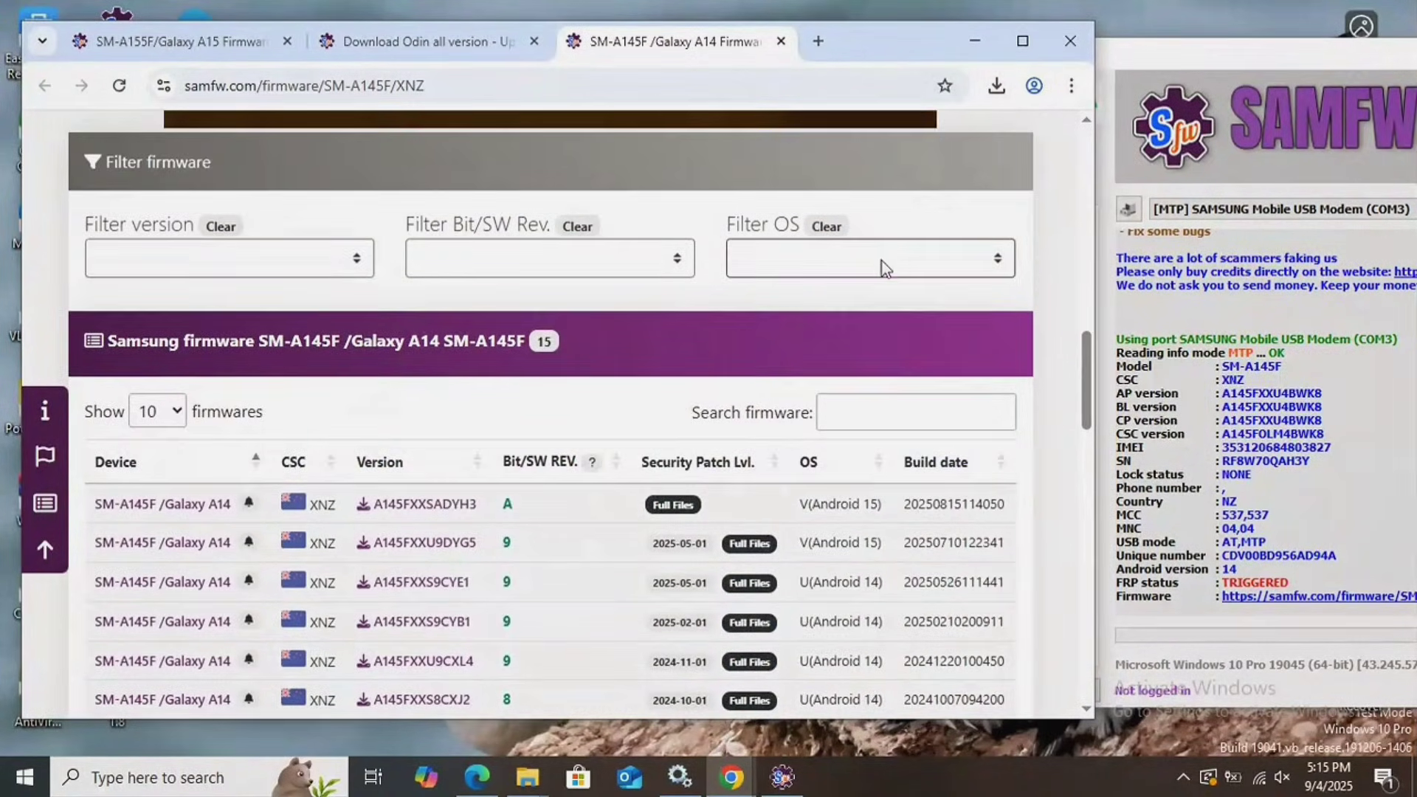
# Step: Filter the firmware list to OS V (Android 15), leaving two builds
pyautogui.click(884, 266)
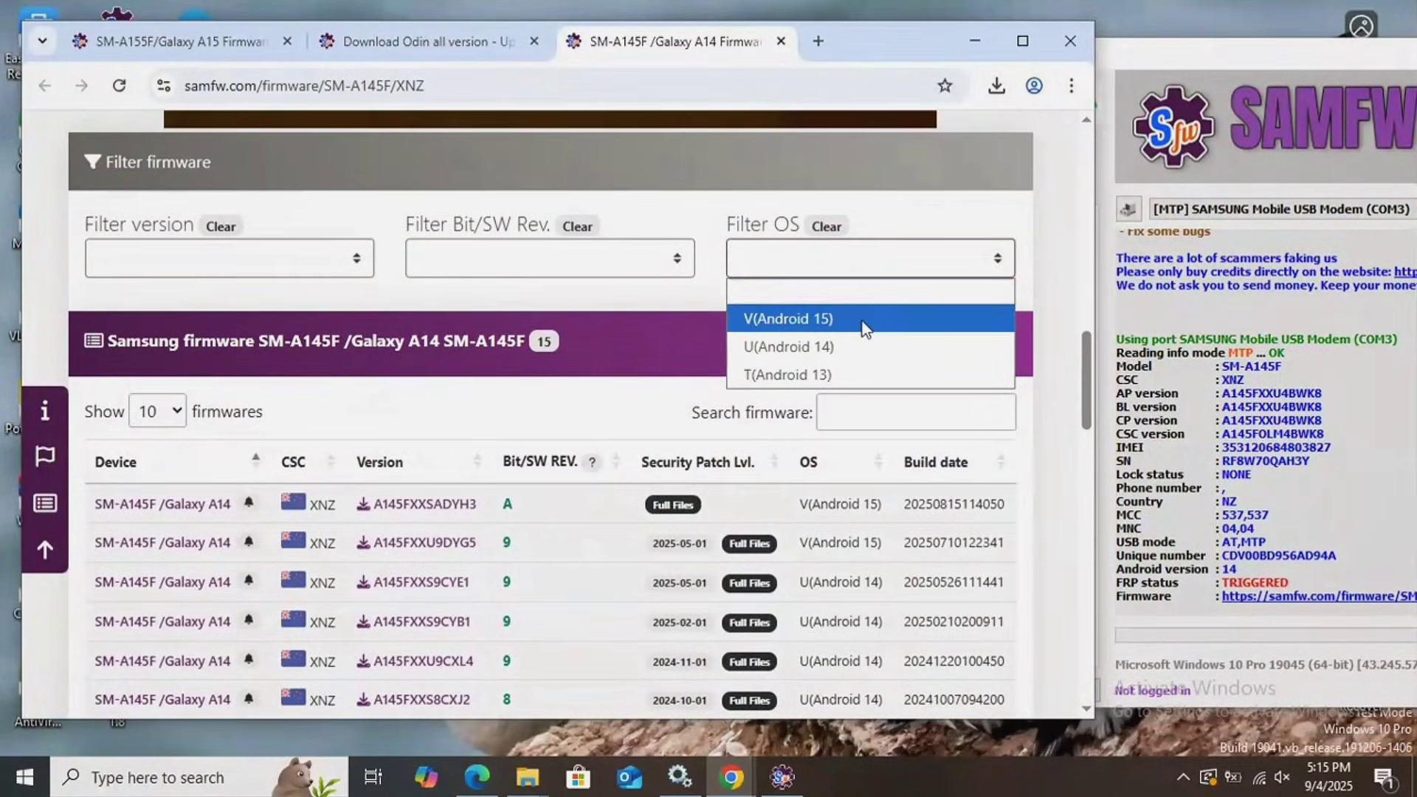
pyautogui.click(824, 323)
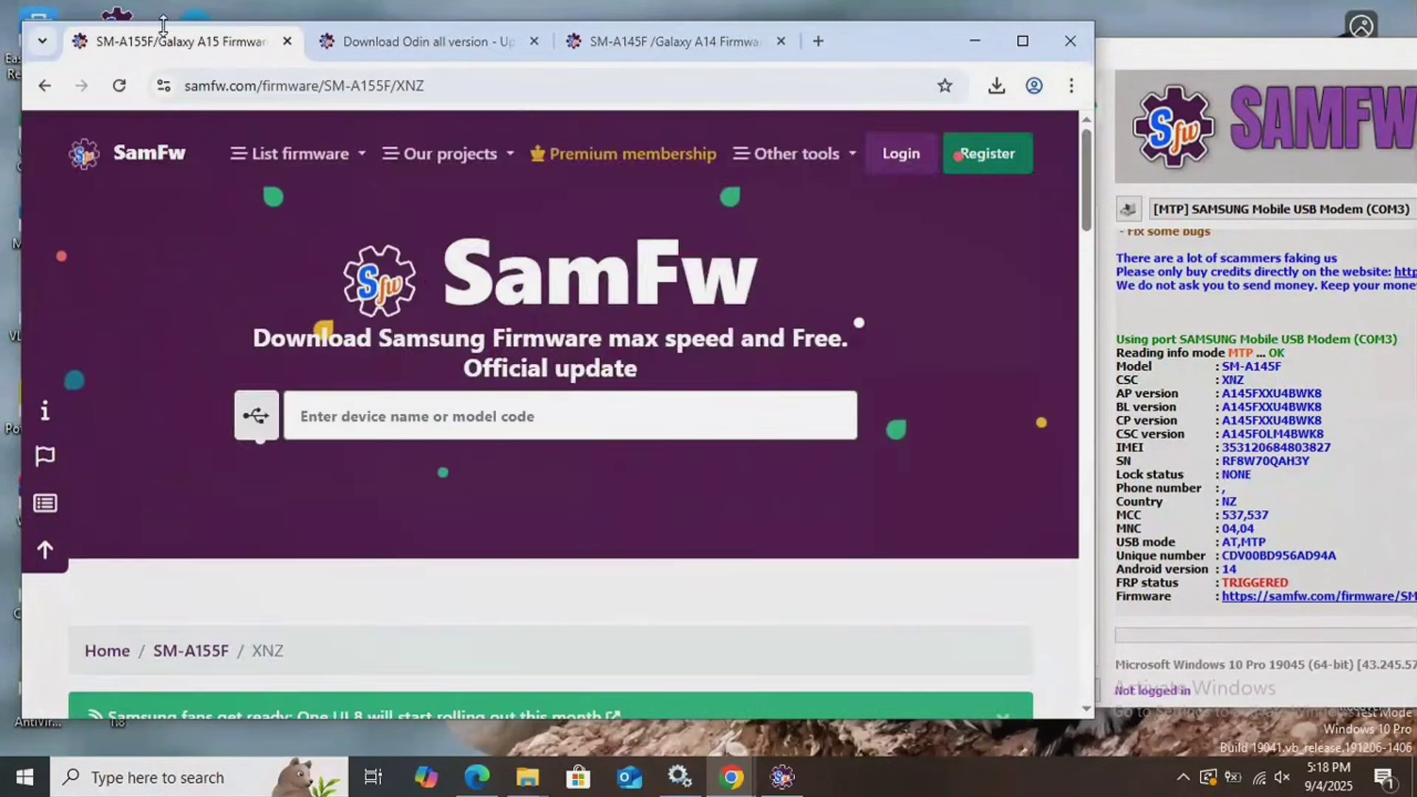
pyautogui.scroll(-5, 553, 388)
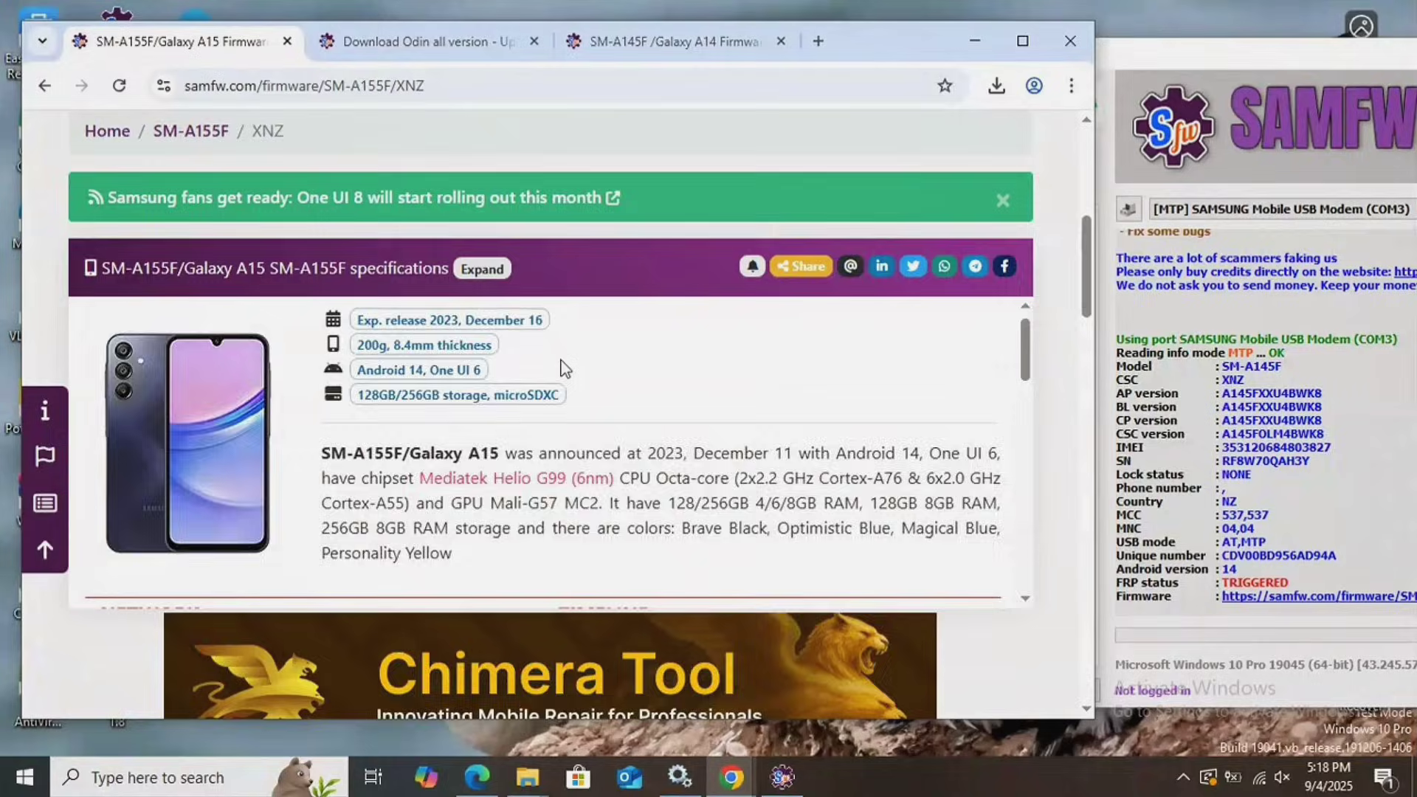
pyautogui.scroll(-5, 775, 387)
pyautogui.scroll(3, 1067, 420)
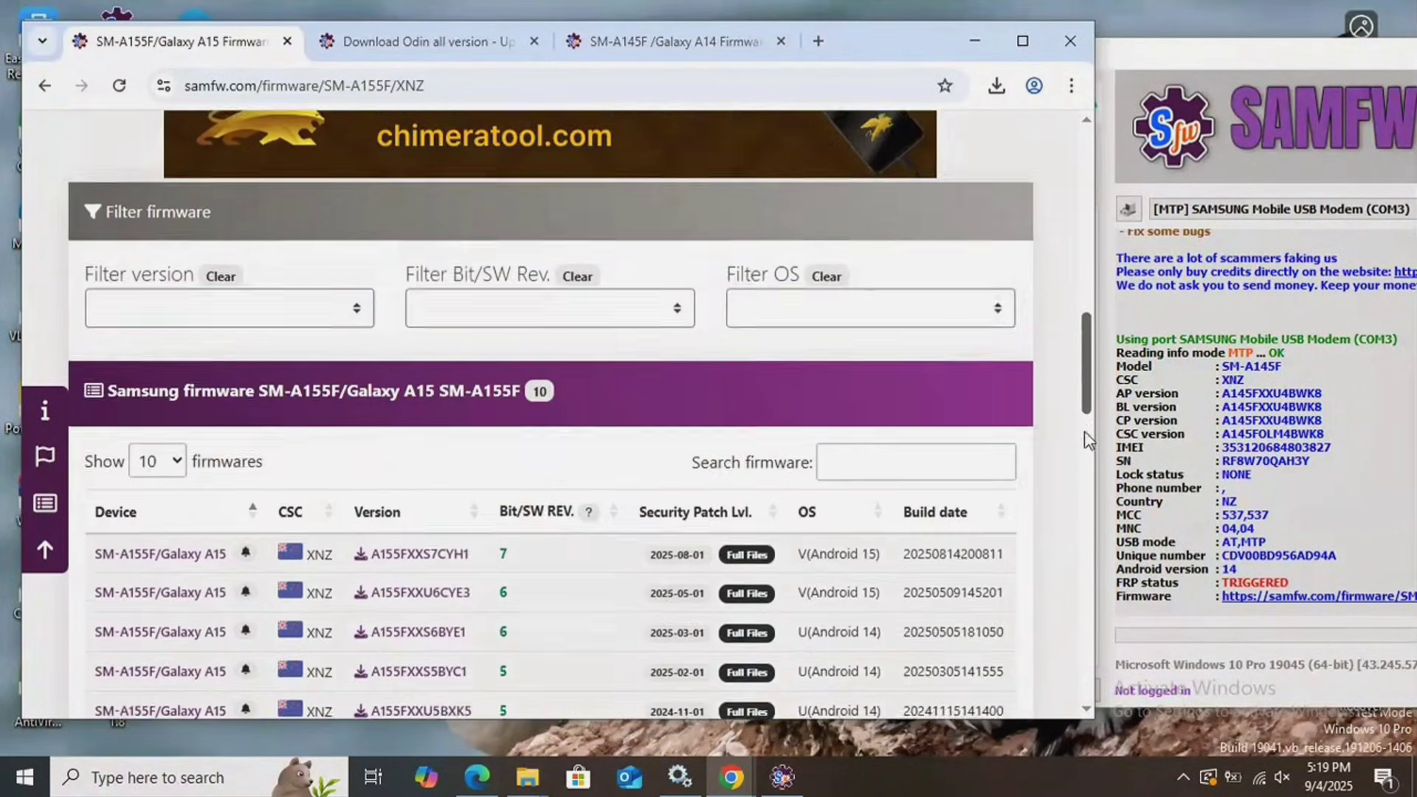
pyautogui.scroll(-3, 1084, 430)
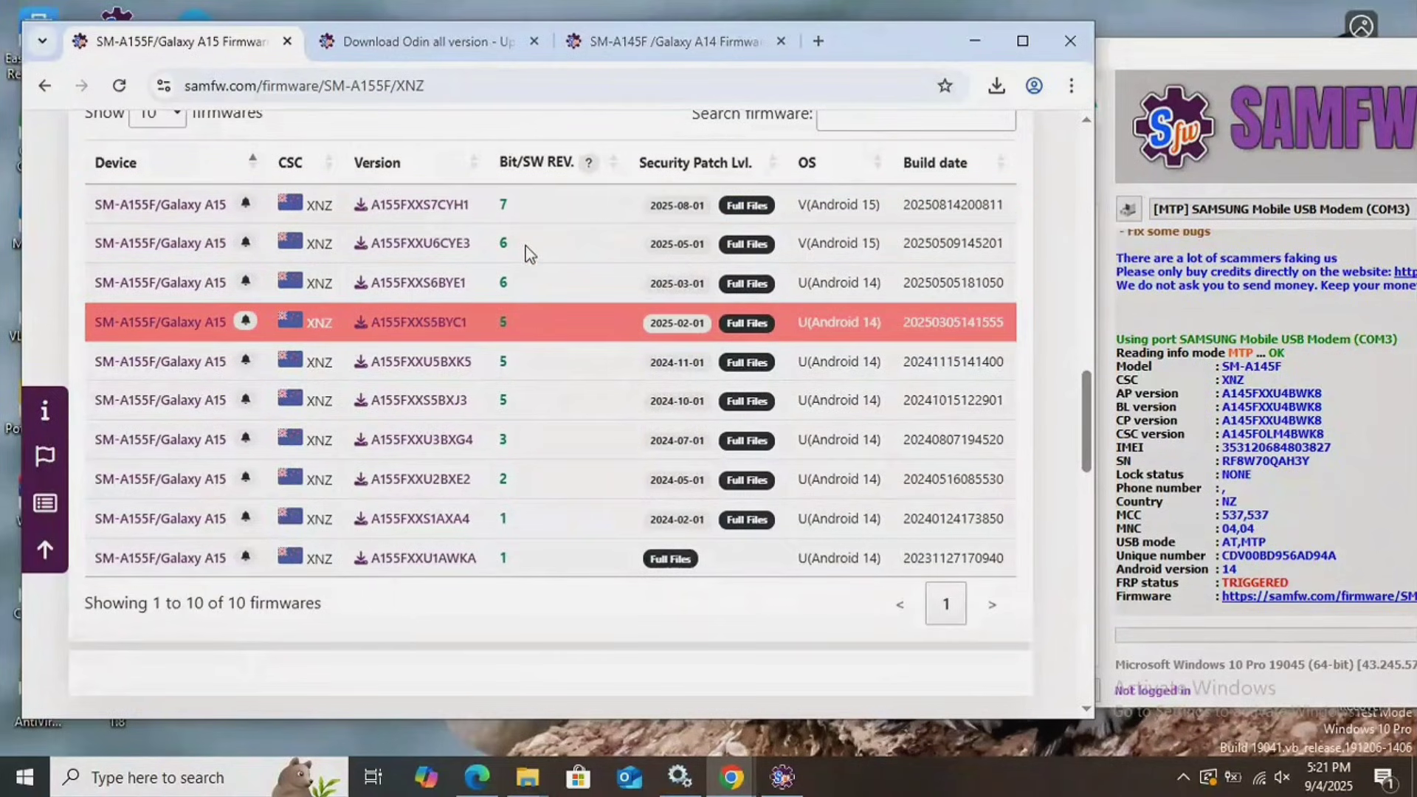
# Step: Start downloading the A145FXXU9DYG5 Android 15 firmware from SamFw server 2
pyautogui.click(639, 42)
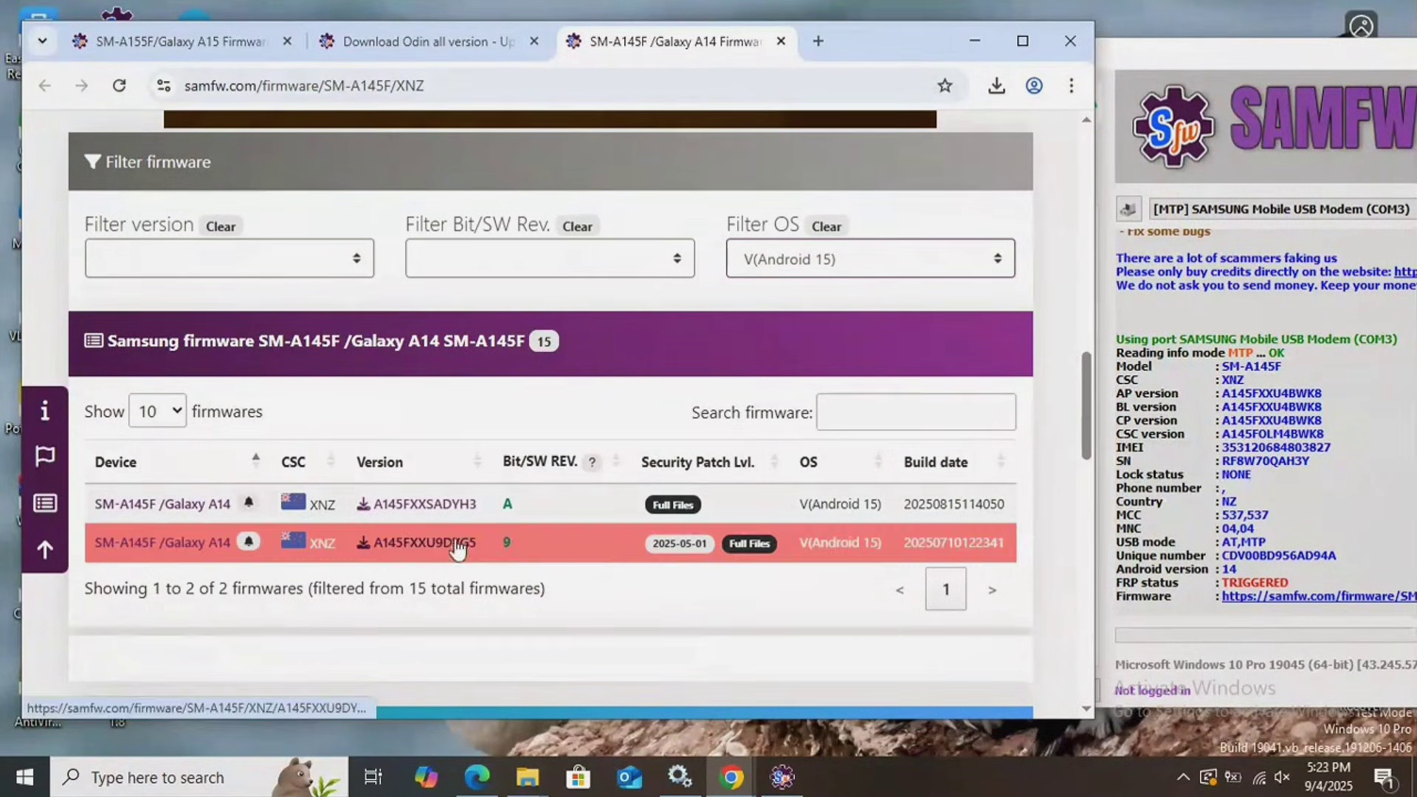
pyautogui.click(427, 542)
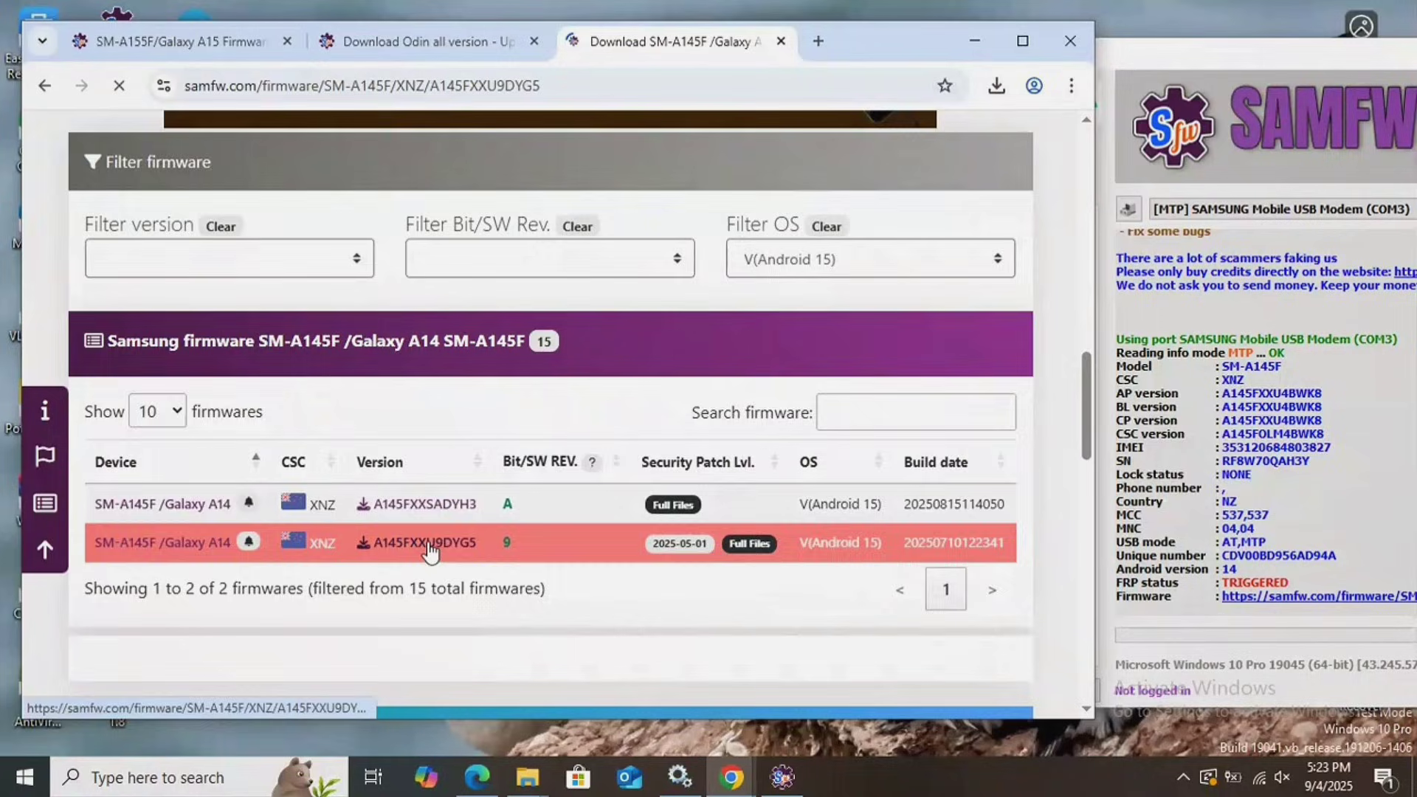
pyautogui.scroll(-5, 542, 519)
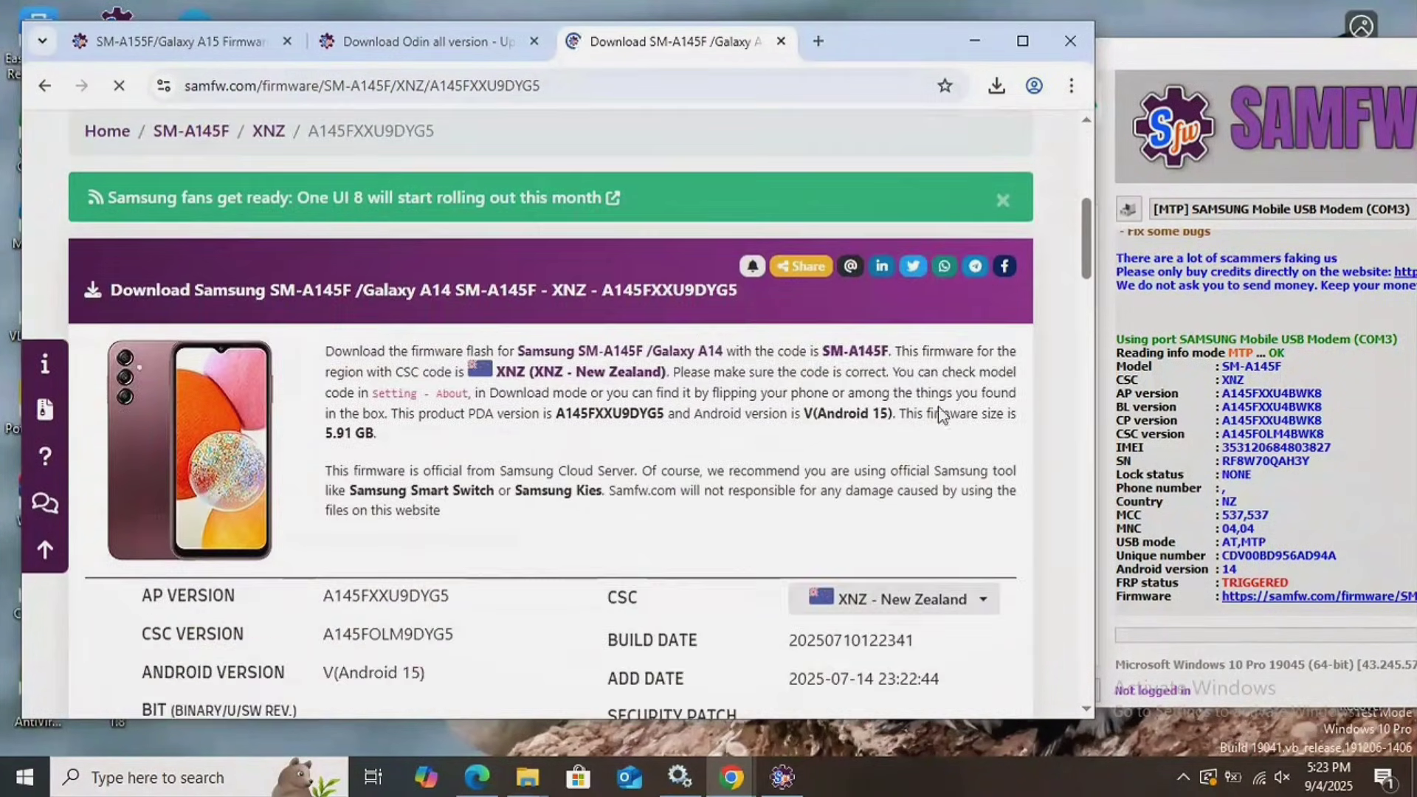
pyautogui.scroll(-5, 542, 519)
pyautogui.scroll(-5, 554, 443)
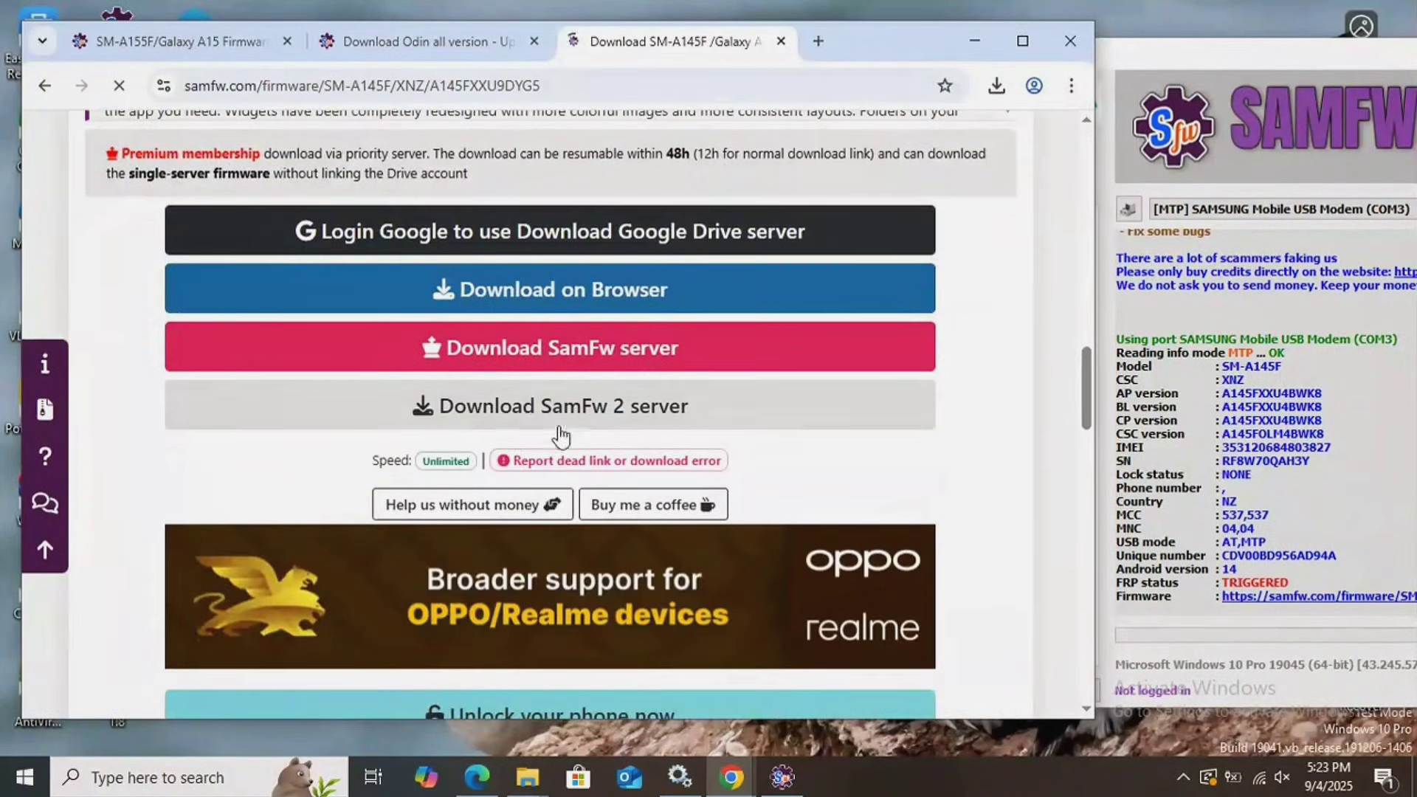
pyautogui.click(521, 406)
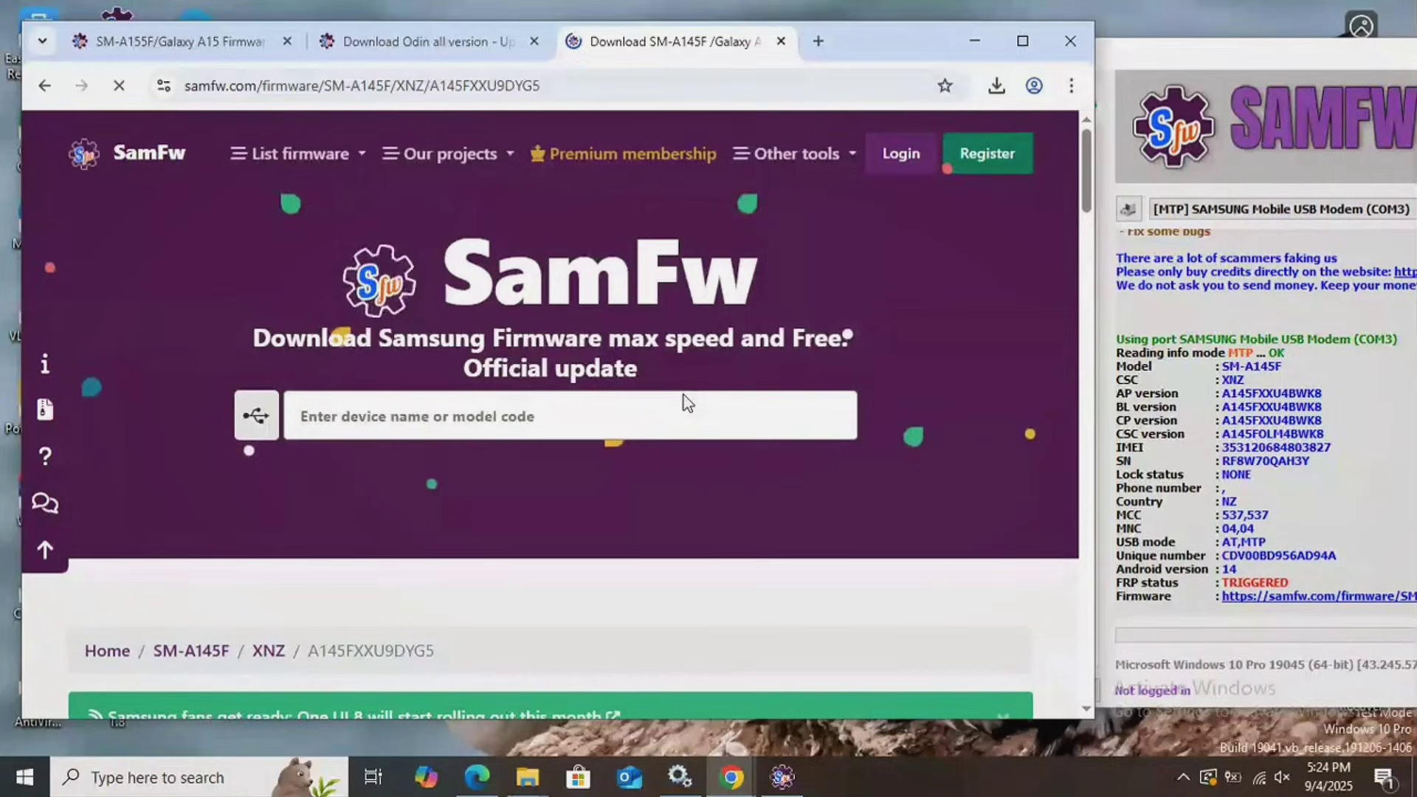
# Step: Download Odin 3.13.1 Patched from the samfw Other tools page
pyautogui.click(802, 155)
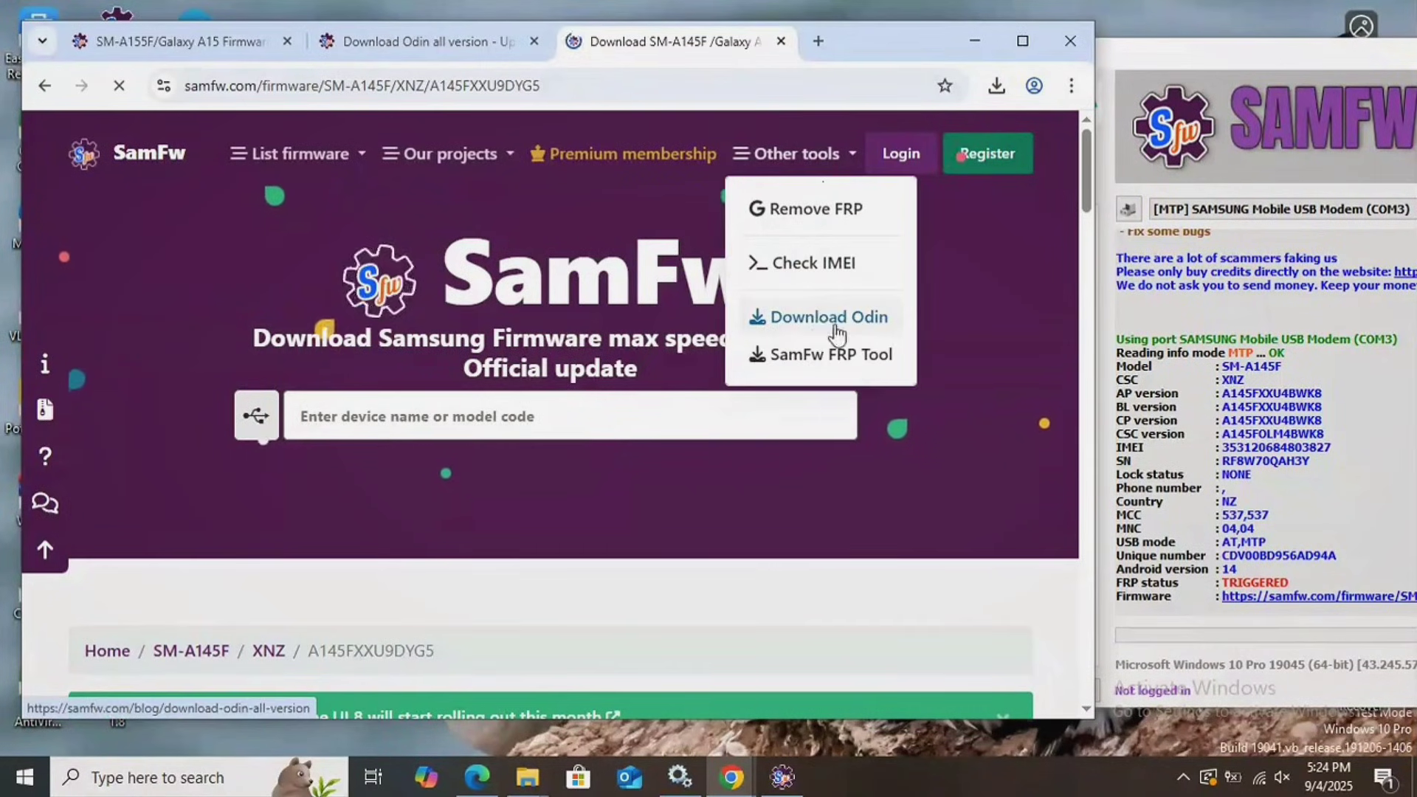
pyautogui.click(804, 321)
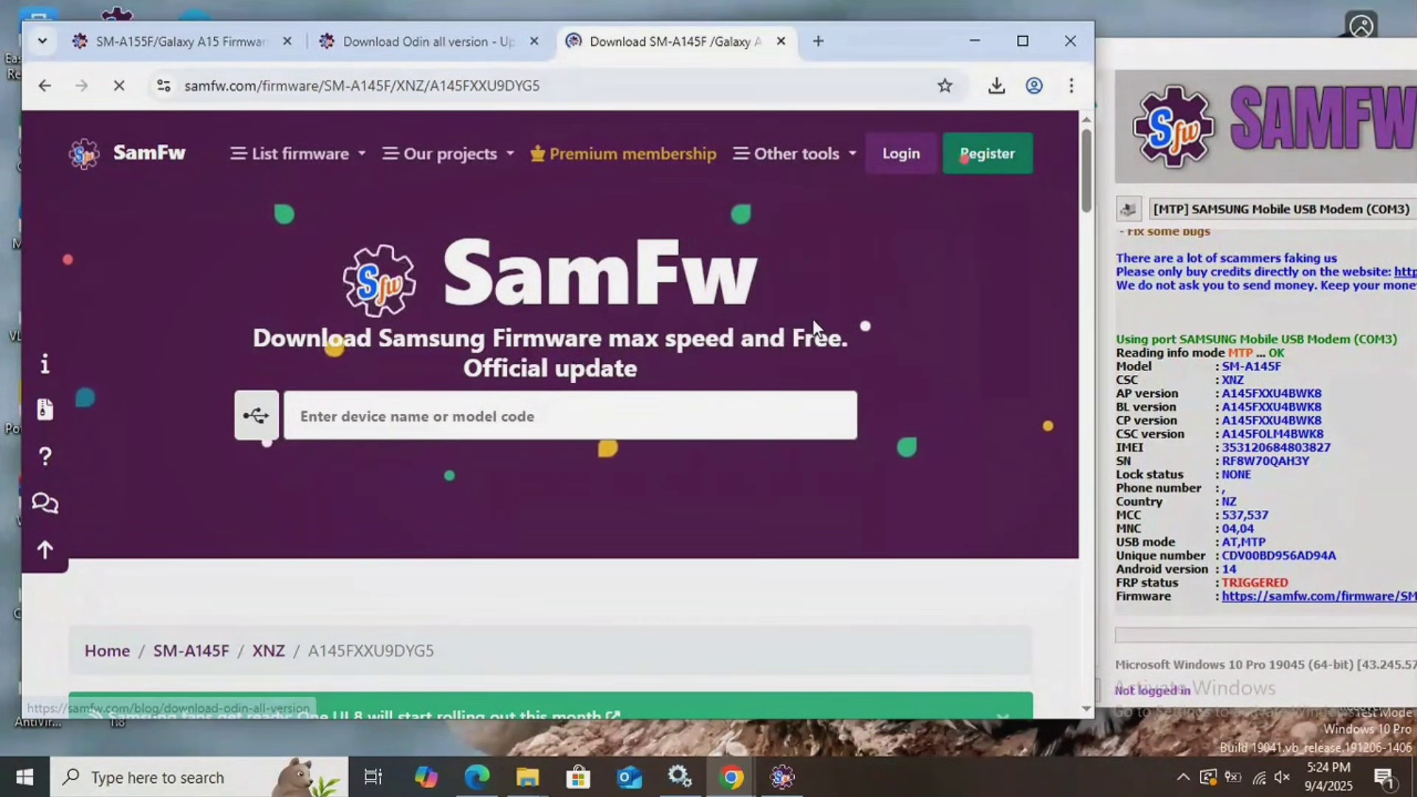
pyautogui.scroll(-5, 554, 443)
pyautogui.scroll(-5, 554, 443)
pyautogui.scroll(-2, 332, 388)
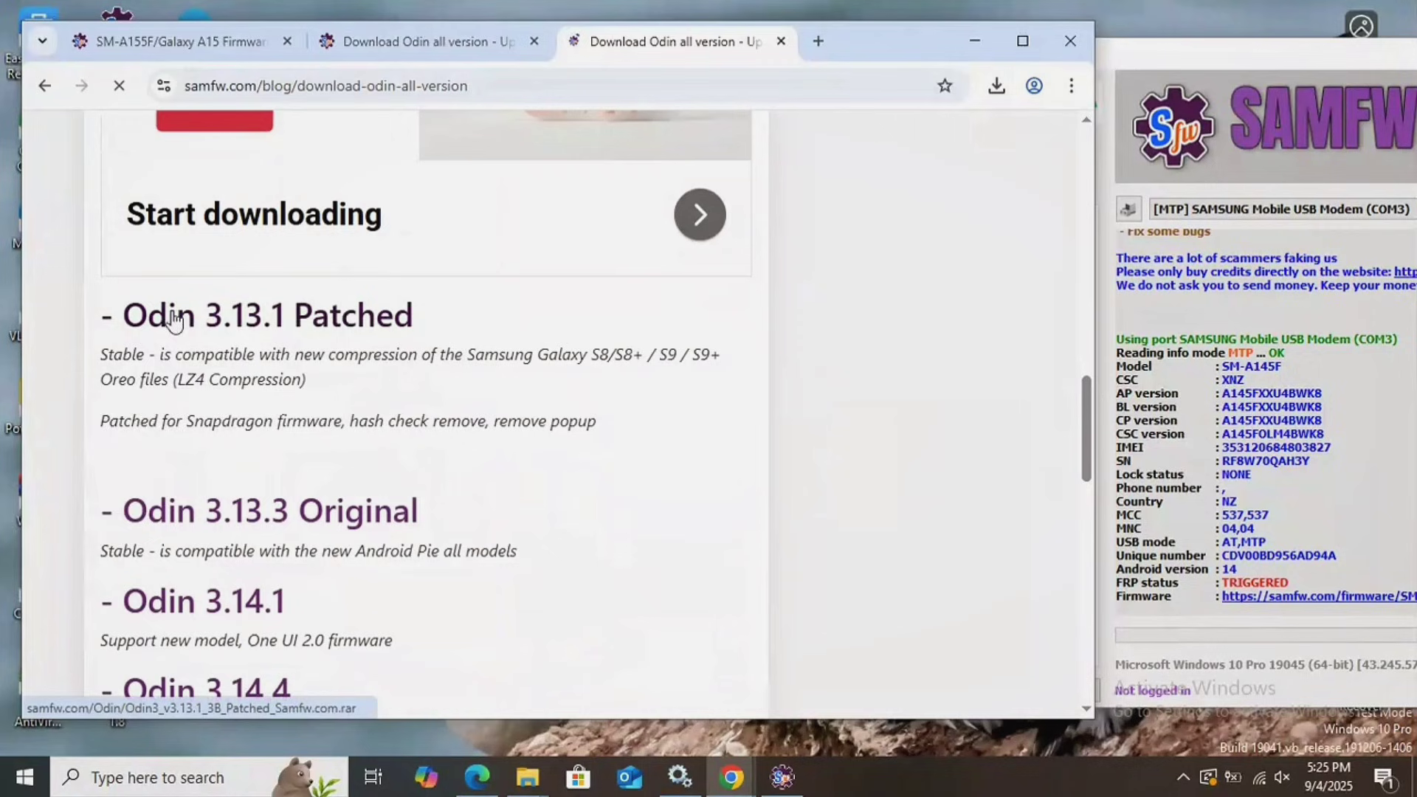
pyautogui.click(164, 330)
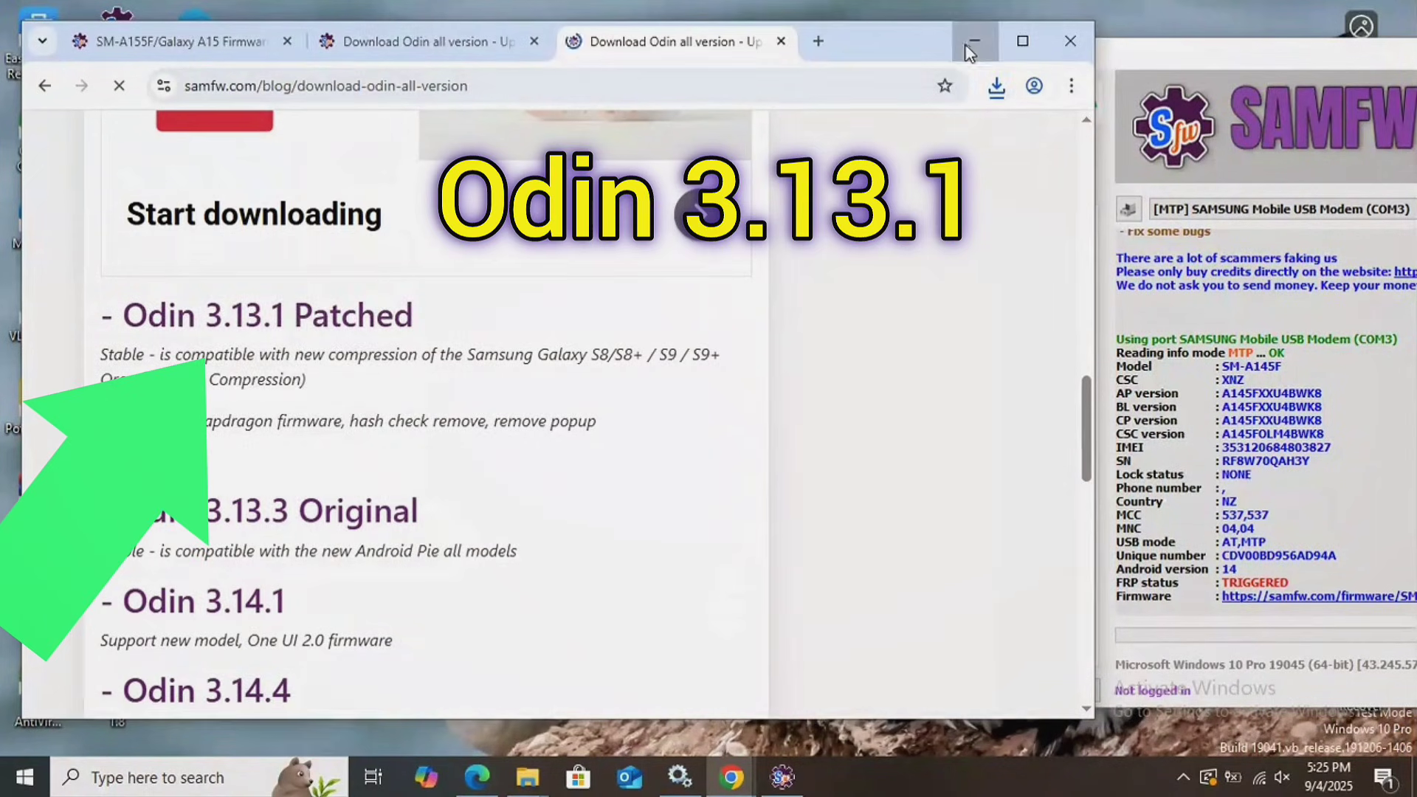
# Step: Extract the Odin3 v3.13.1 archive in the download folder
pyautogui.press('super+d')
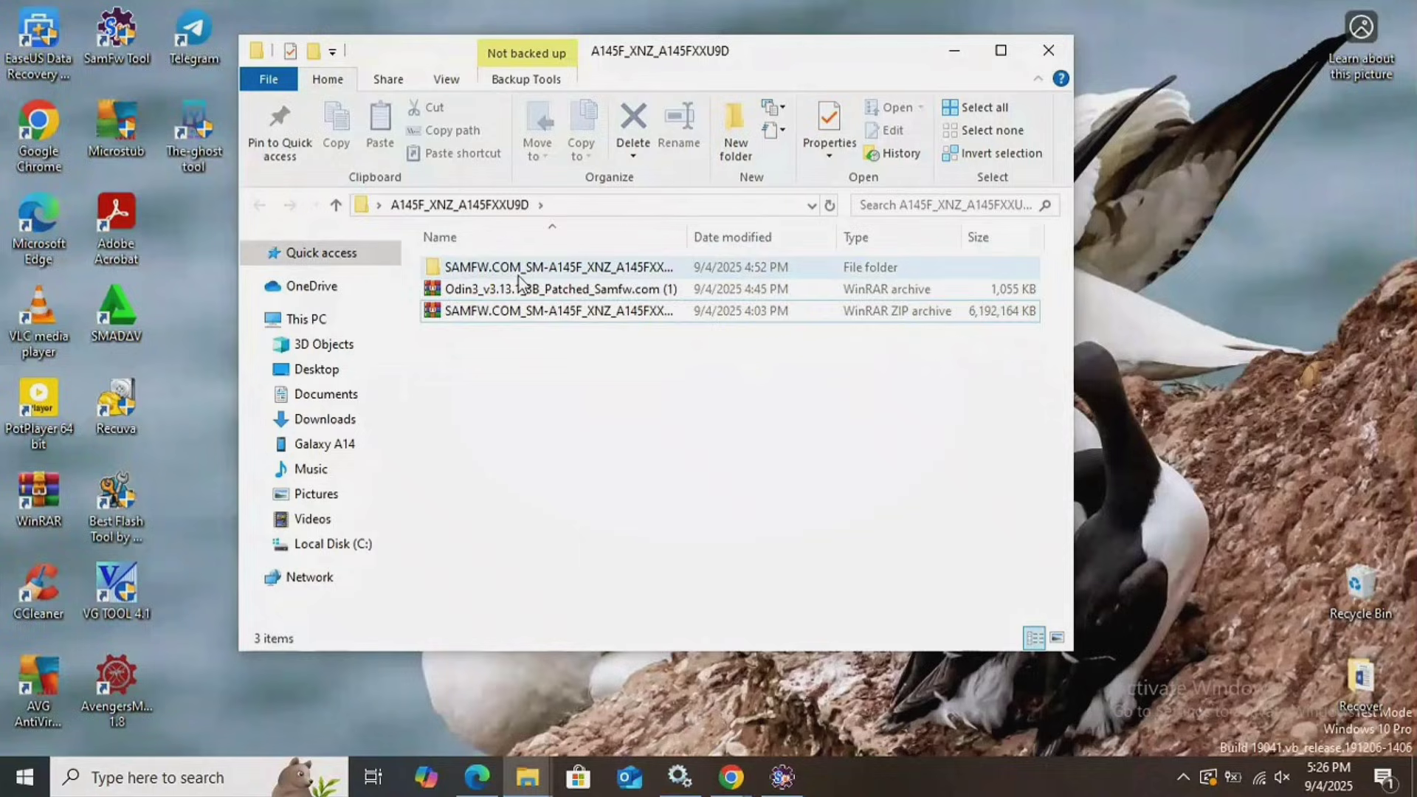
pyautogui.doubleClick(543, 267)
pyautogui.press('BackSpace')
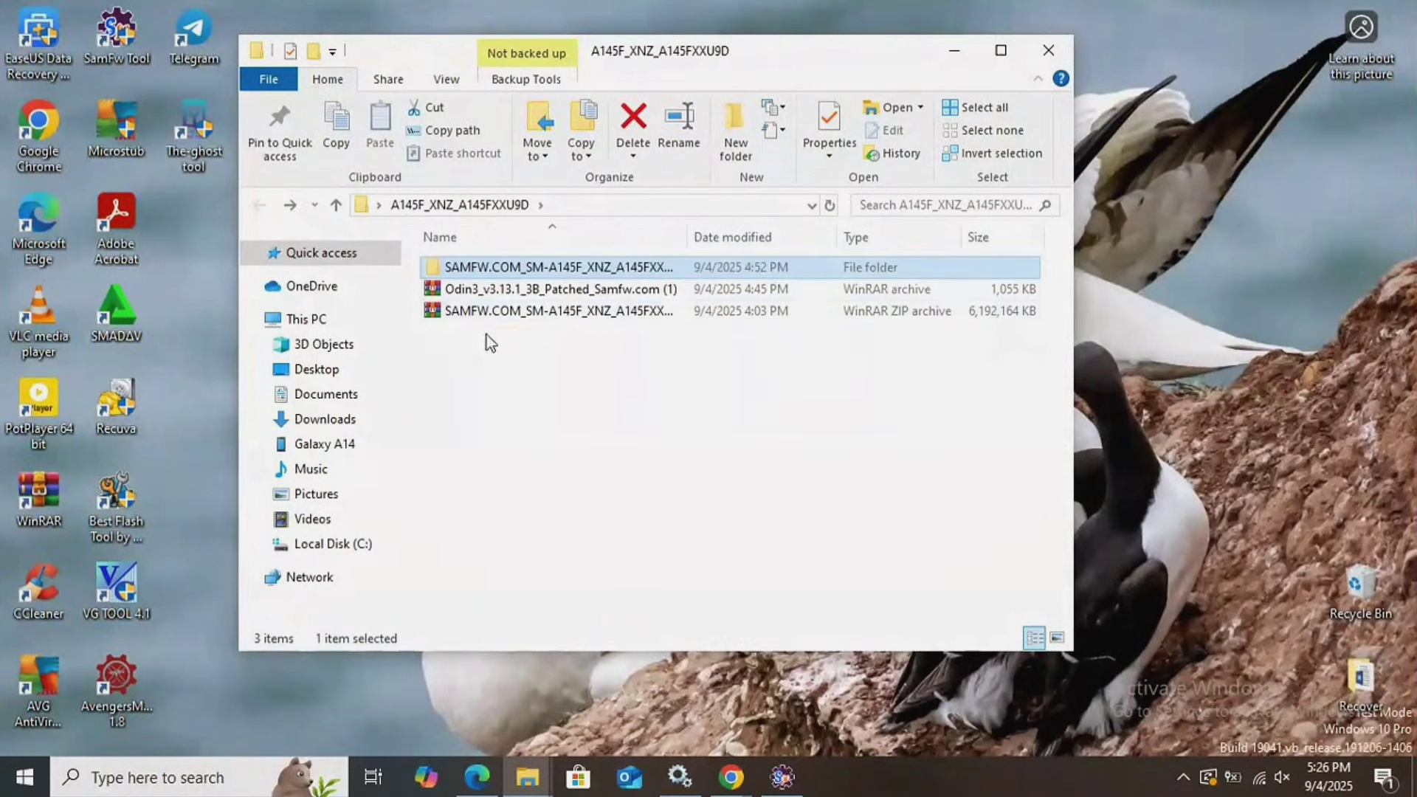
pyautogui.rightClick(554, 288)
pyautogui.click(597, 333)
# Step: Launch Odin3 from the extracted Odin3 folder
pyautogui.doubleClick(482, 336)
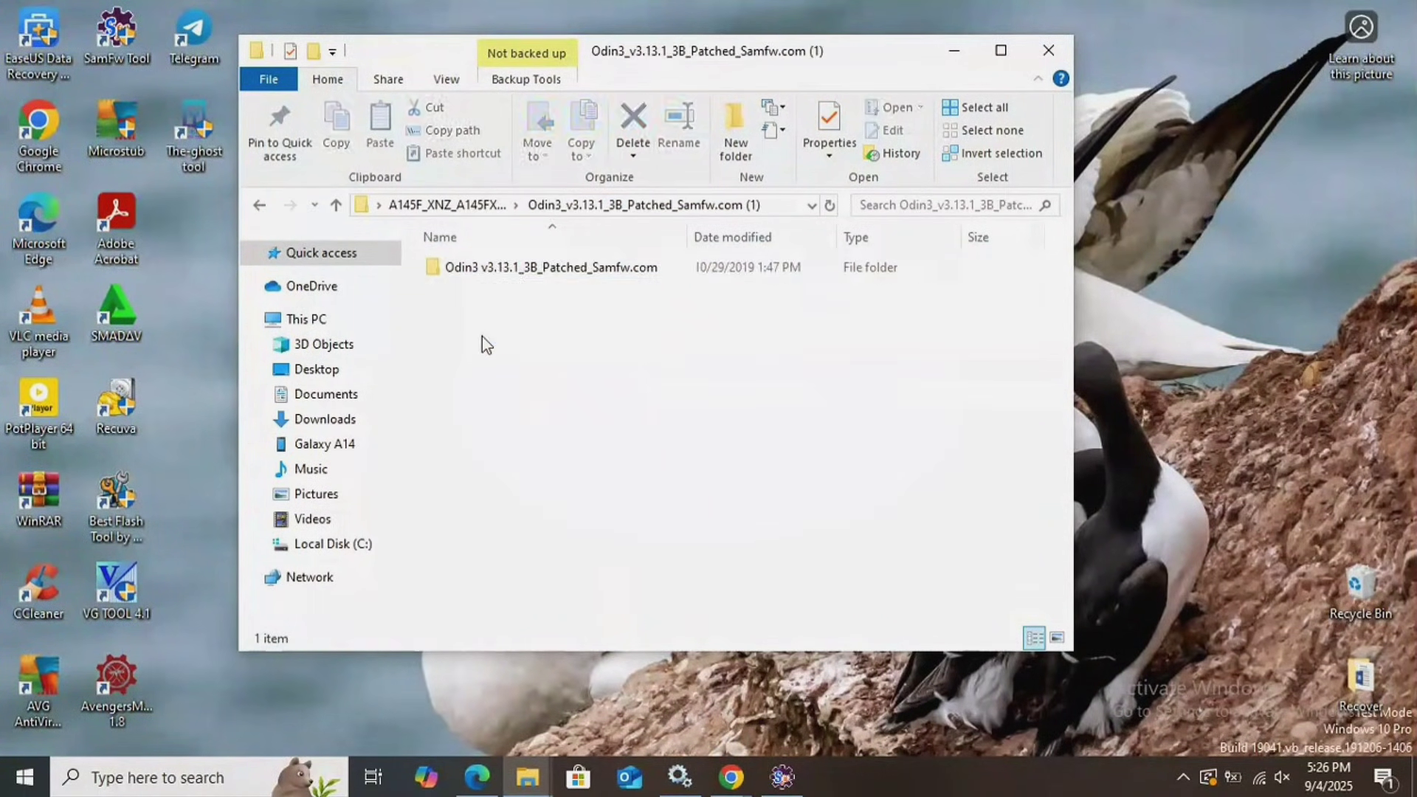
pyautogui.doubleClick(550, 266)
pyautogui.doubleClick(476, 268)
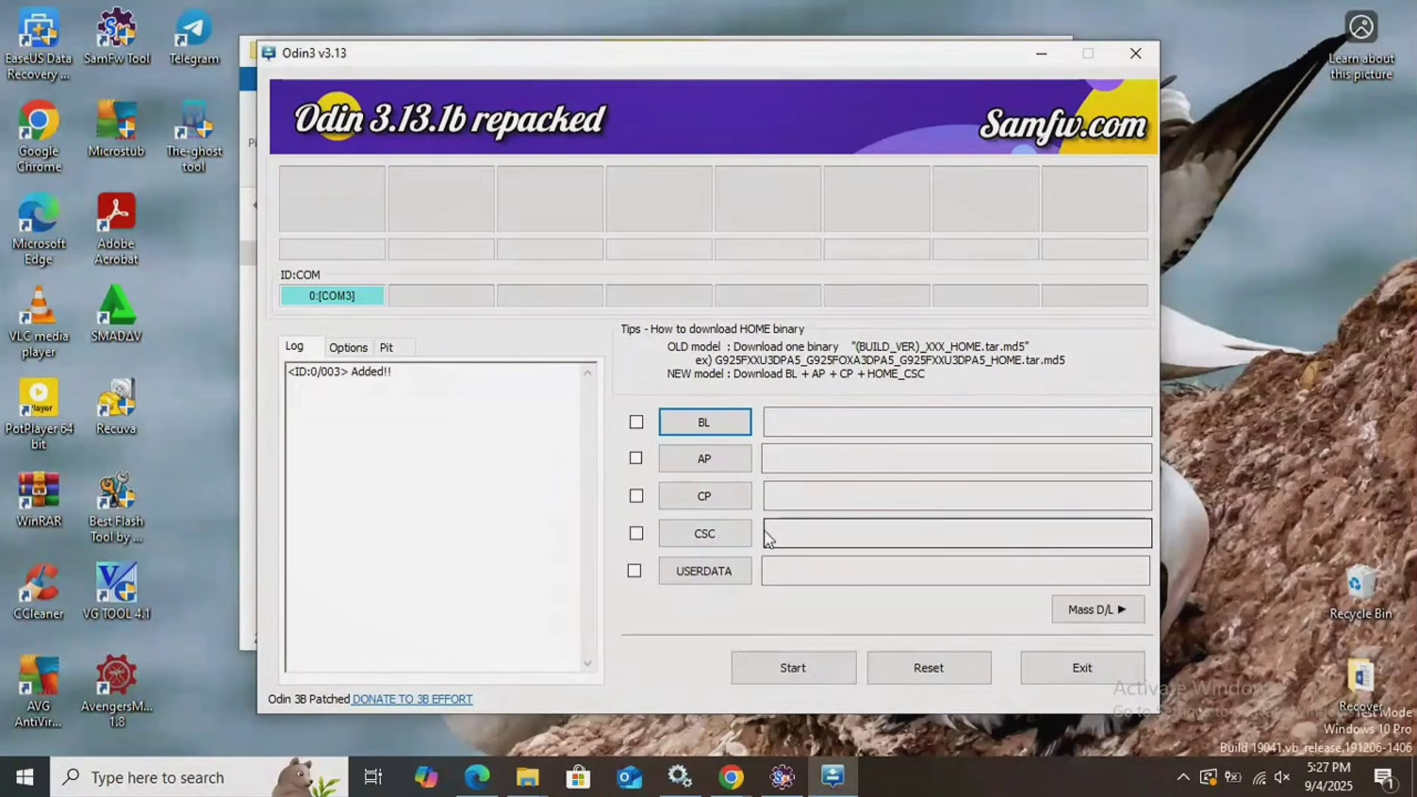
# Step: Load the A145FXXU9DYG5 BL and AP .tar.md5 files into their Odin slots
pyautogui.click(706, 535)
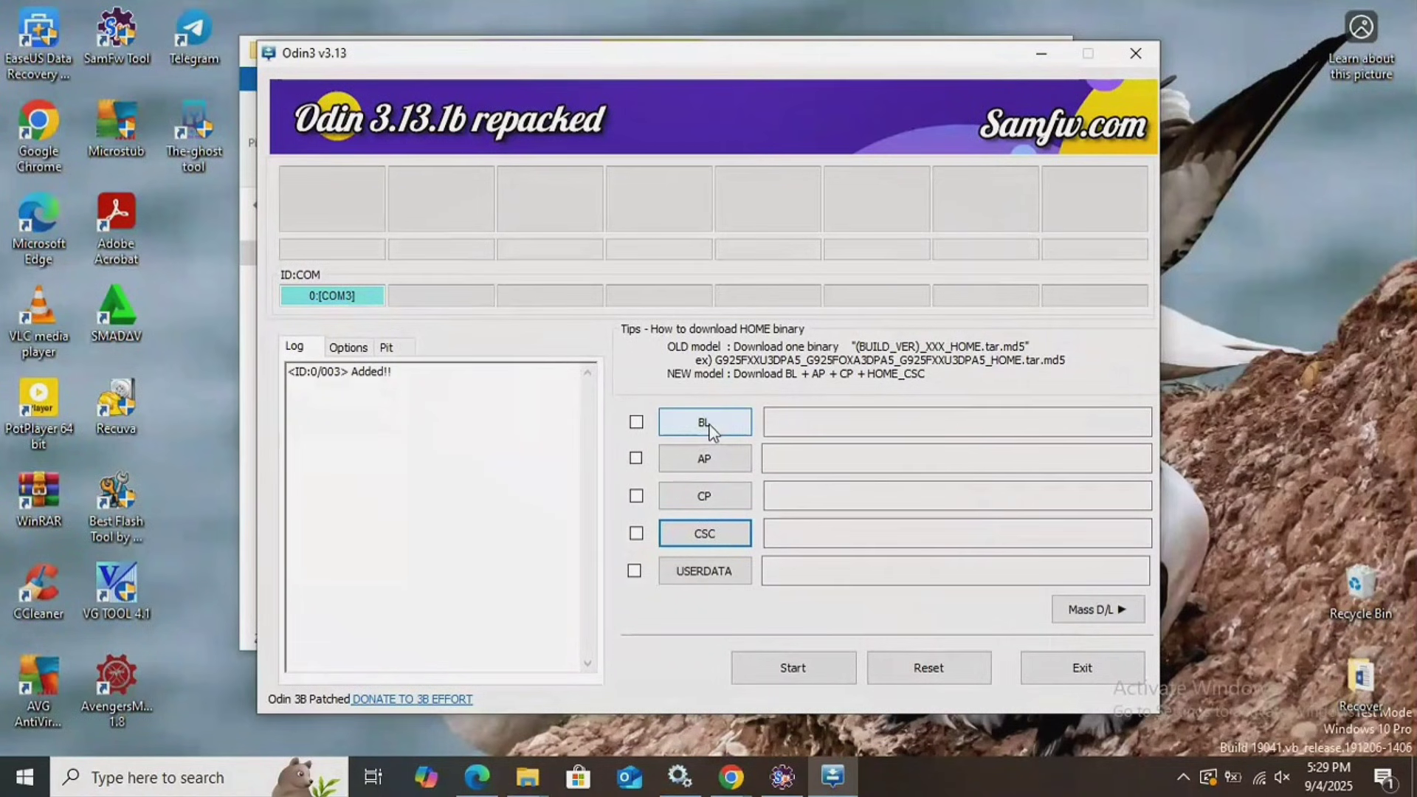
pyautogui.click(706, 425)
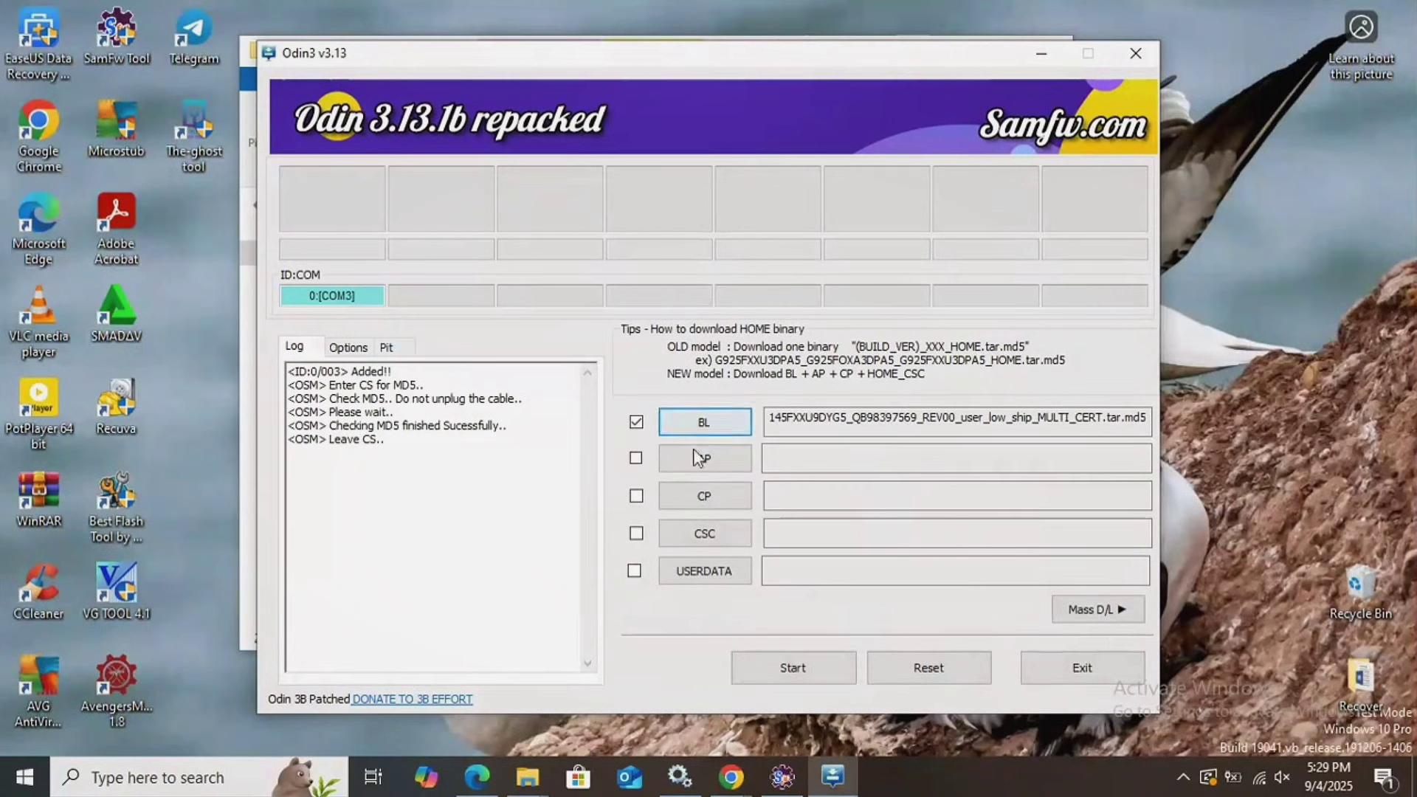
pyautogui.click(704, 458)
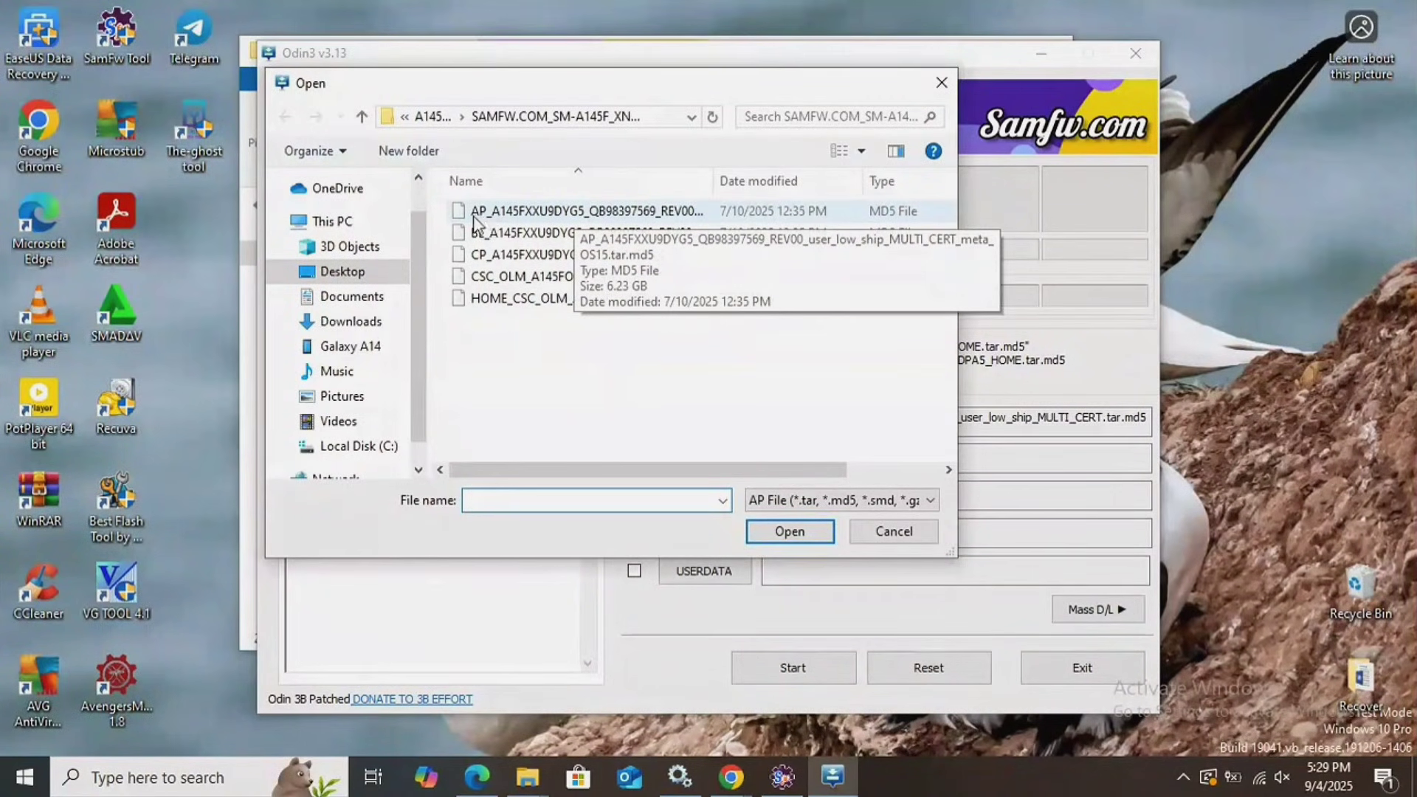
pyautogui.doubleClick(512, 213)
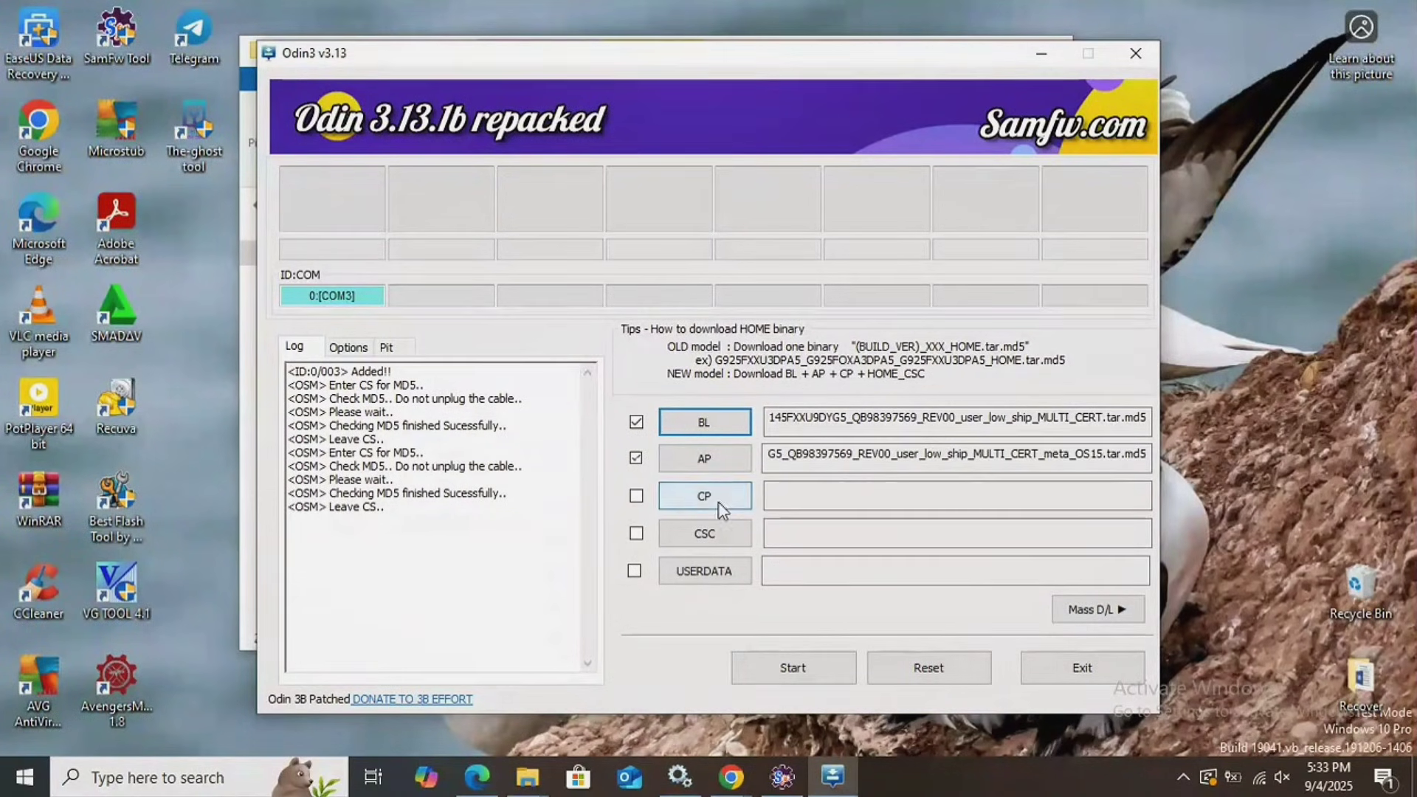
# Step: Load the CP modem and CSC files so all four slots are ticked
pyautogui.click(719, 504)
pyautogui.doubleClick(512, 247)
pyautogui.click(704, 534)
pyautogui.doubleClick(512, 269)
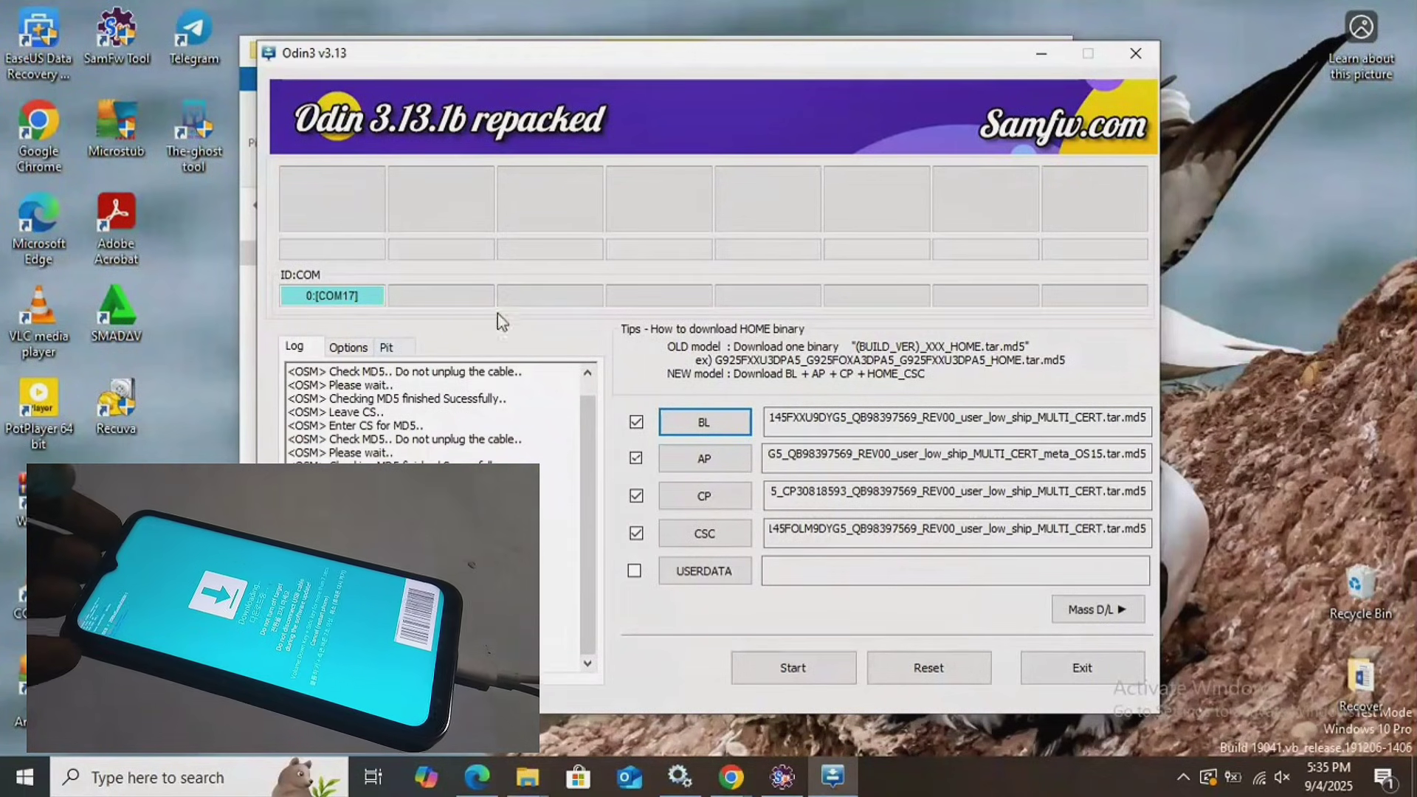
# Step: Start flashing the loaded firmware to the Galaxy A14 on COM17
pyautogui.click(786, 667)
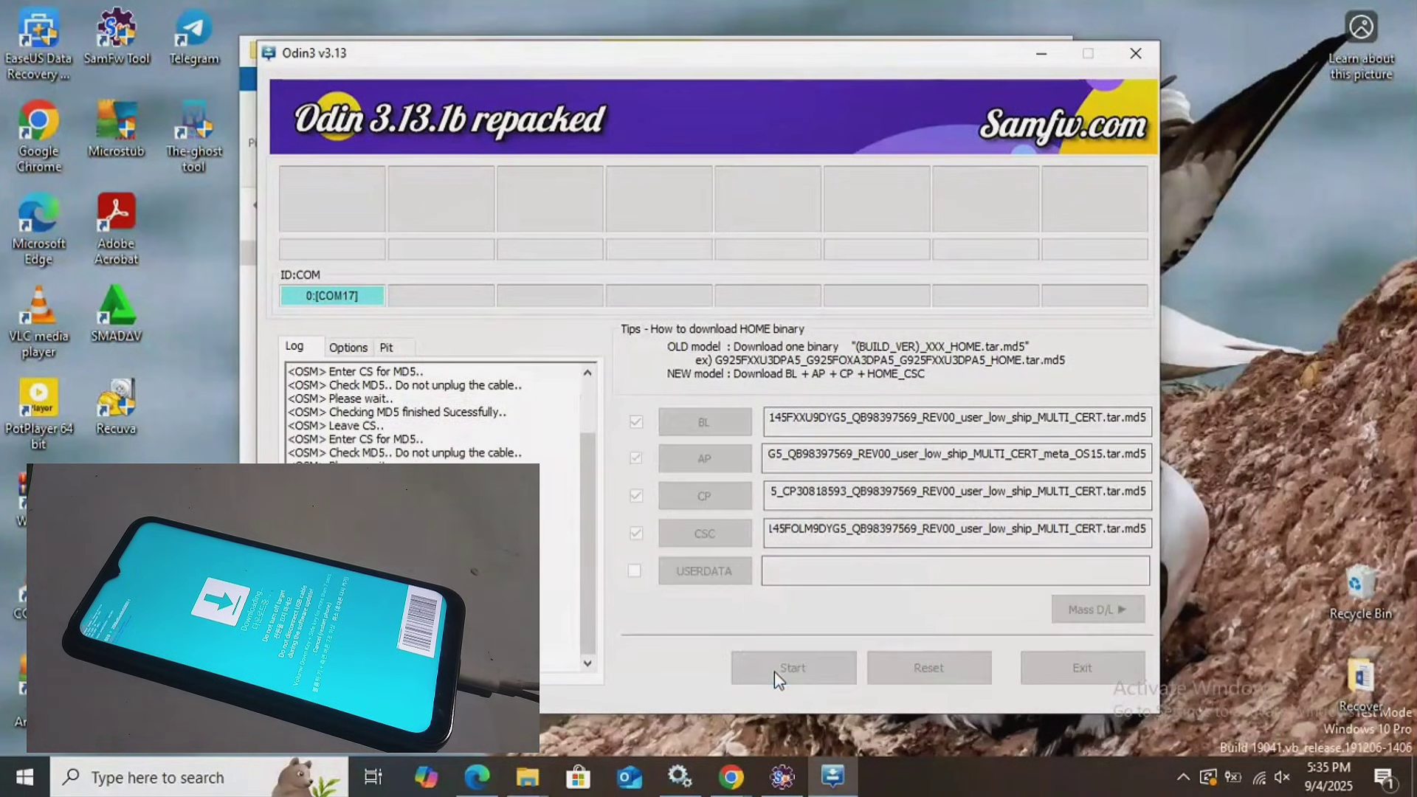